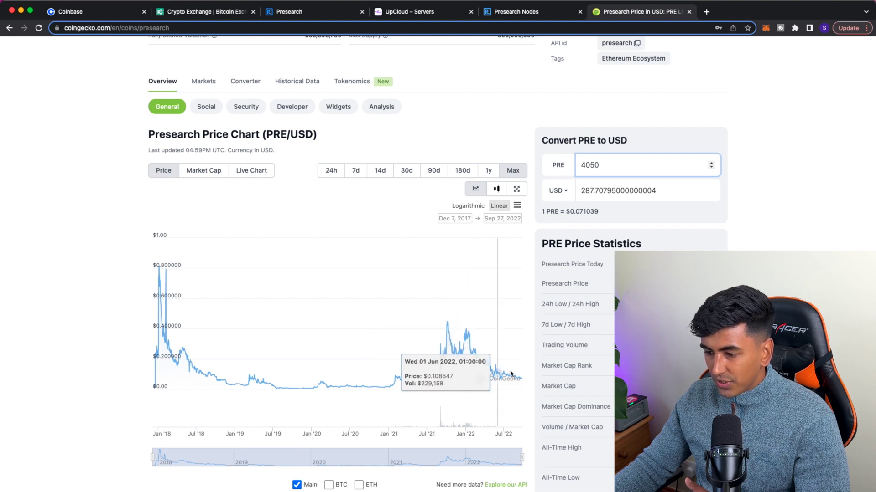
Step: Scroll to the Presearch converter and select the USD value shown for 4050 PRE
{"action": "scroll", "coordinate": [462, 319], "scroll_direction": "up", "scroll_amount": 5}
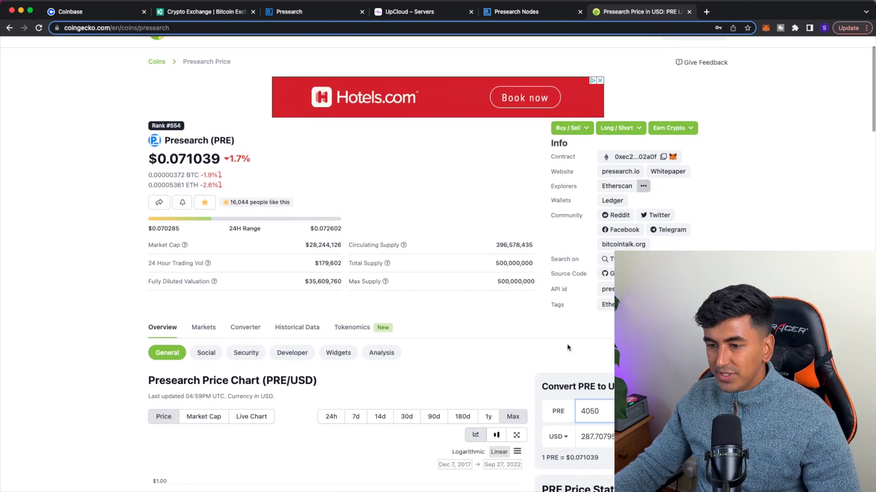
{"action": "scroll", "coordinate": [459, 280], "scroll_direction": "down", "scroll_amount": 5}
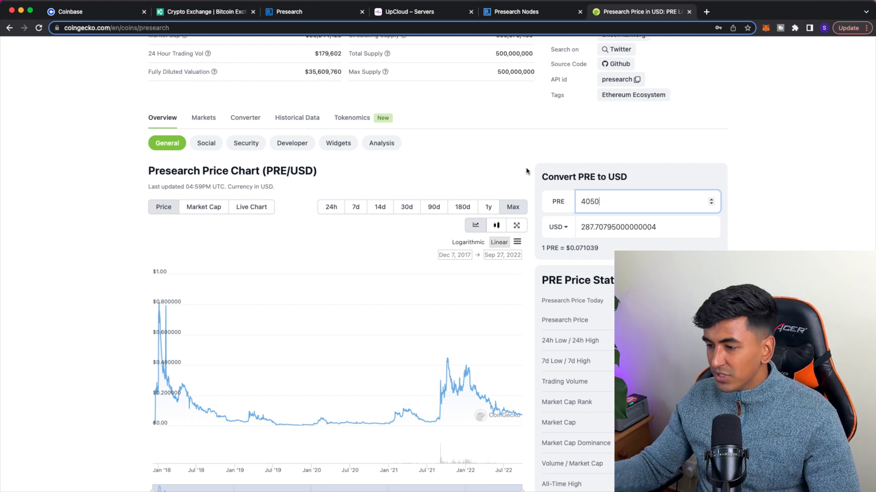
{"action": "left_click_drag", "start_coordinate": [583, 228], "coordinate": [642, 231]}
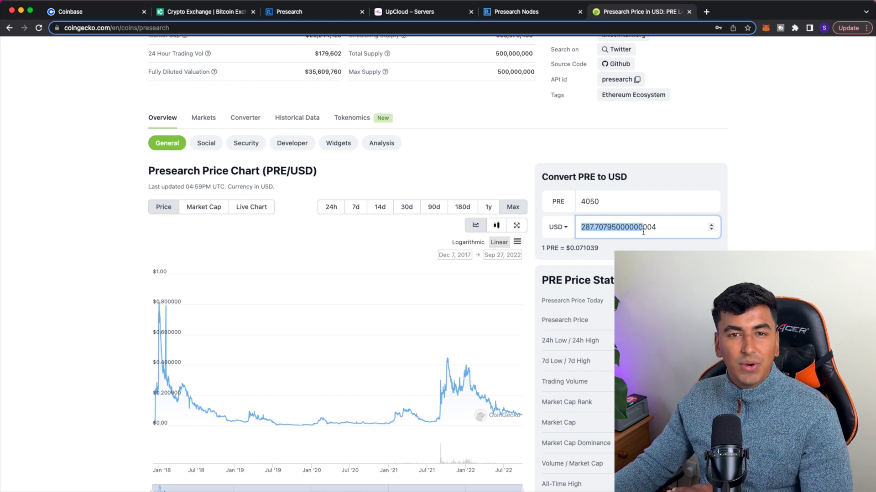
Step: Replace the 4050 PRE amount with 130, then clear the USD field
{"action": "left_click", "coordinate": [606, 202]}
{"action": "key", "text": "BackSpace"}
{"action": "key", "text": "BackSpace"}
{"action": "key", "text": "BackSpace"}
{"action": "key", "text": "BackSpace"}
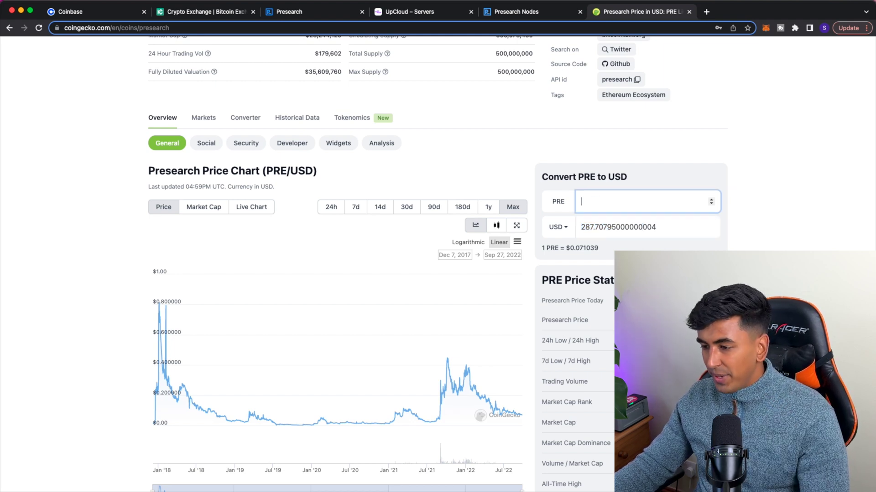
{"action": "type", "text": "130"}
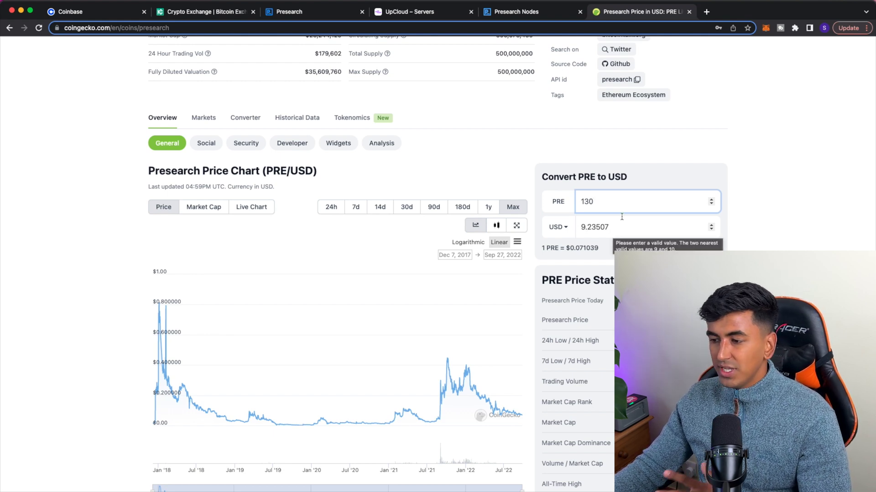
{"action": "left_click", "coordinate": [616, 226]}
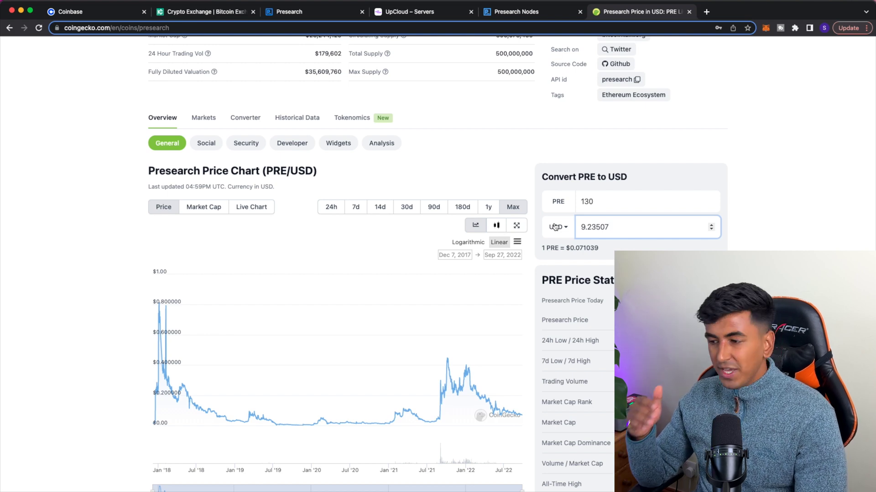
{"action": "key", "text": "super+a"}
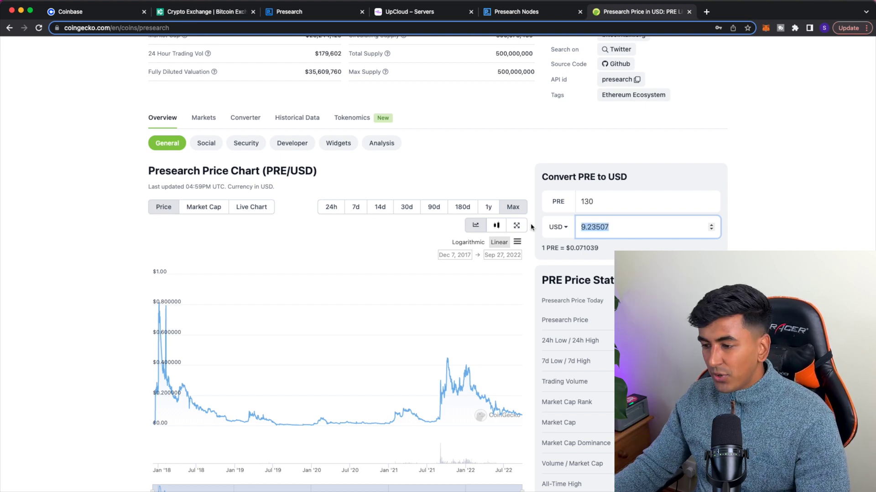
{"action": "key", "text": "BackSpace"}
Step: Enter 4000 as the PRE amount and check the 284.156 USD result
{"action": "left_click", "coordinate": [593, 201]}
{"action": "key", "text": "super+a"}
{"action": "key", "text": "BackSpace"}
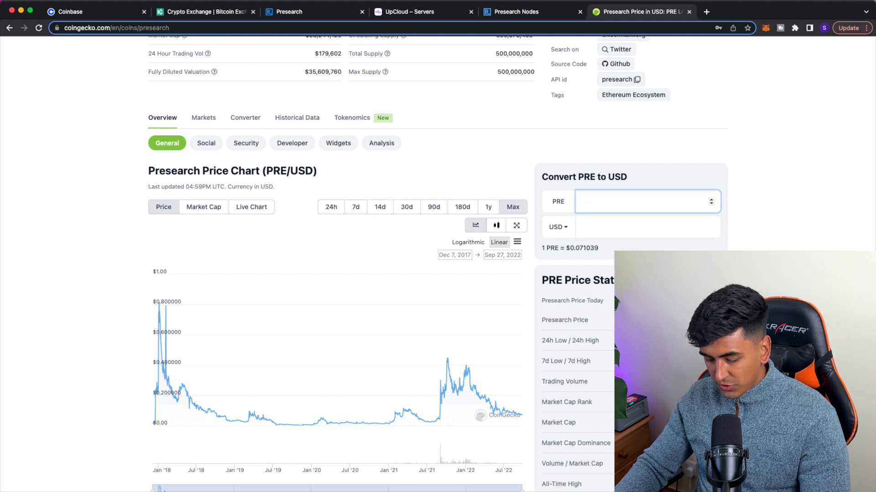
{"action": "type", "text": "4000"}
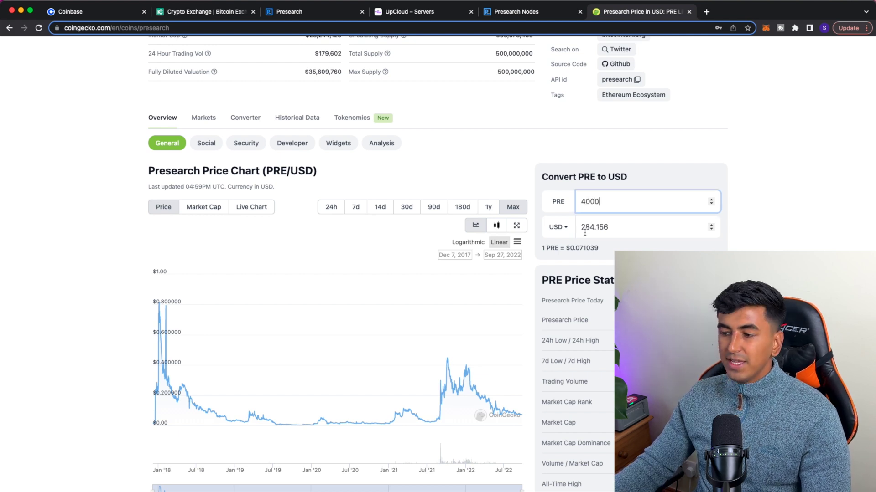
{"action": "left_click_drag", "start_coordinate": [611, 228], "coordinate": [580, 229]}
{"action": "left_click", "coordinate": [593, 243]}
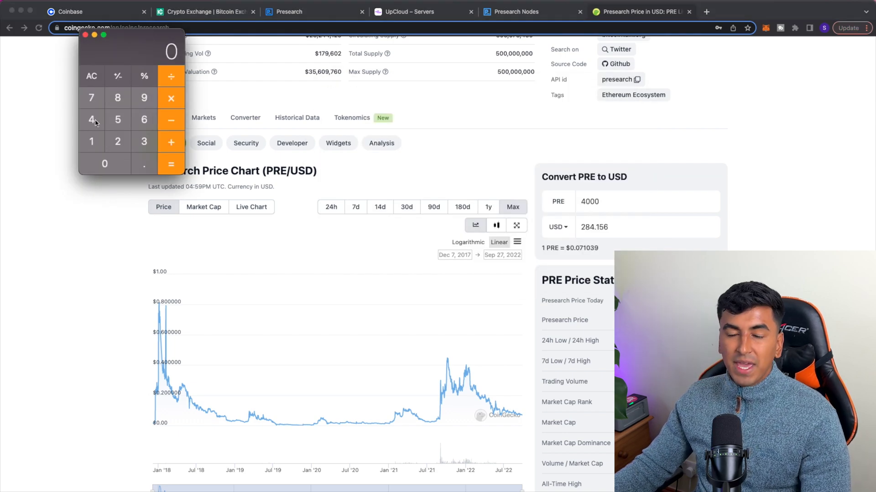
Step: Calculate 45 × 12 × 2 to get 1080 in Calculator
{"action": "left_click", "coordinate": [94, 121]}
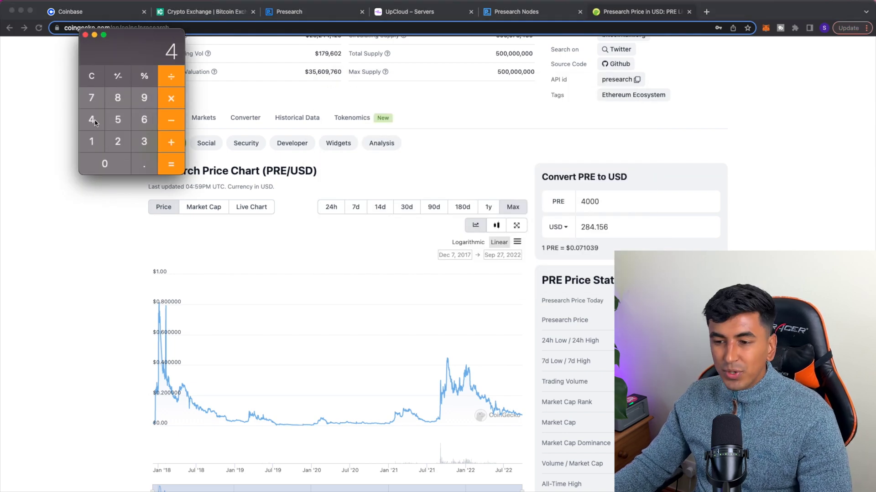
{"action": "left_click", "coordinate": [118, 122]}
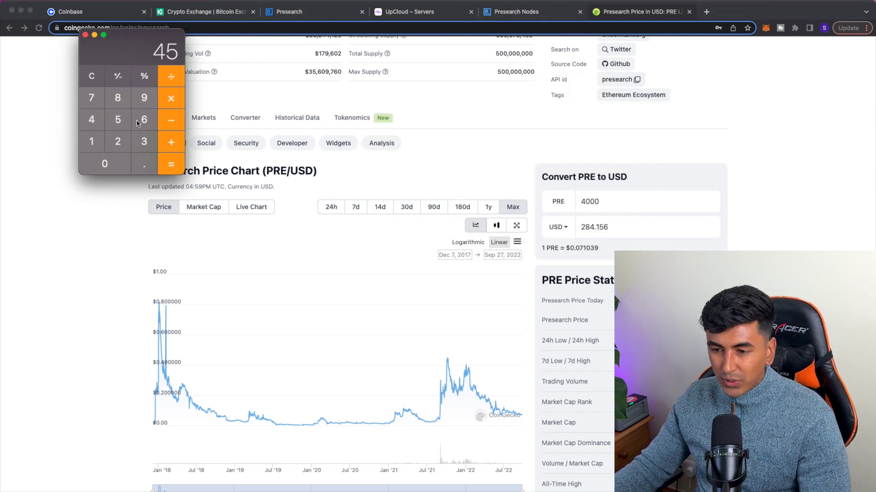
{"action": "left_click", "coordinate": [171, 99]}
{"action": "left_click", "coordinate": [92, 142]}
{"action": "left_click", "coordinate": [117, 142]}
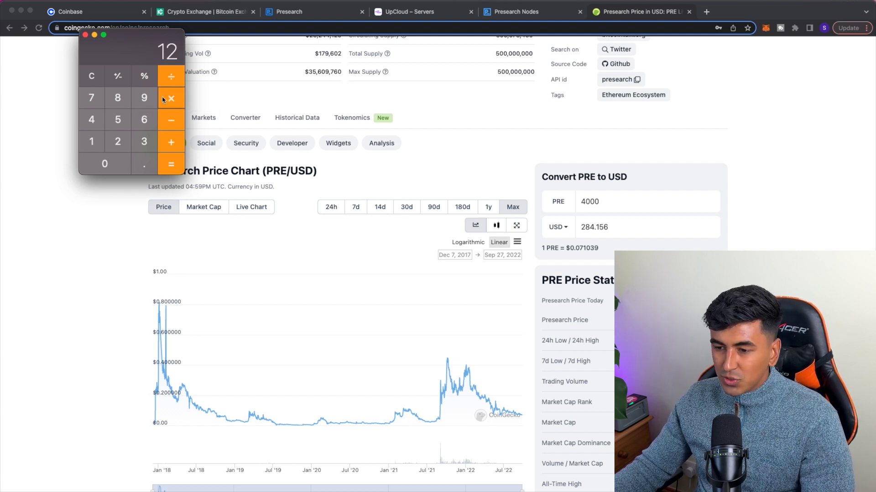
{"action": "type", "text": "2"}
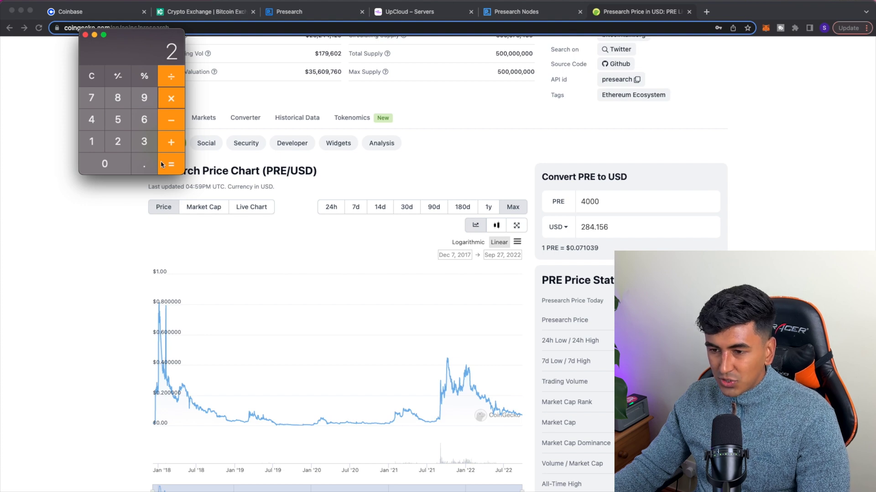
{"action": "left_click", "coordinate": [162, 165]}
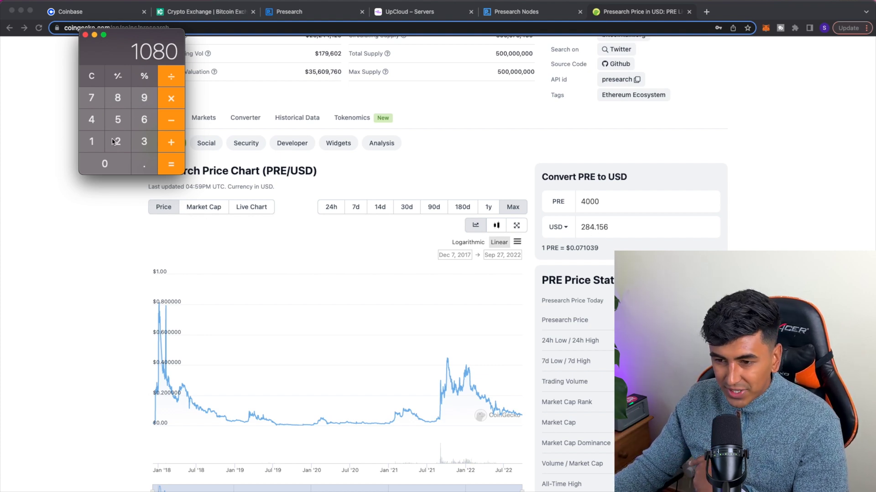
Step: Start adding 285 to the 1080 total
{"action": "left_click", "coordinate": [166, 142]}
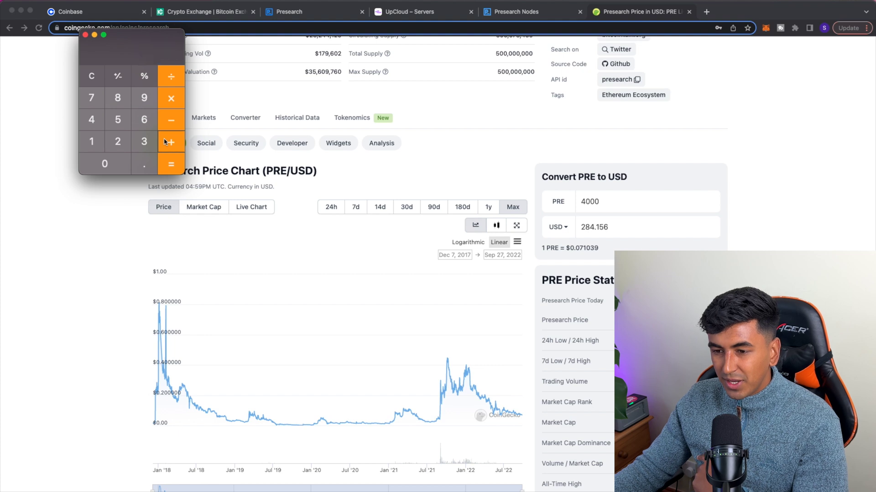
{"action": "left_click", "coordinate": [115, 142]}
{"action": "left_click", "coordinate": [118, 98]}
{"action": "left_click", "coordinate": [118, 119]}
Step: Clear the calculator and compute 2505 × 20 = 50100
{"action": "key", "text": "Escape"}
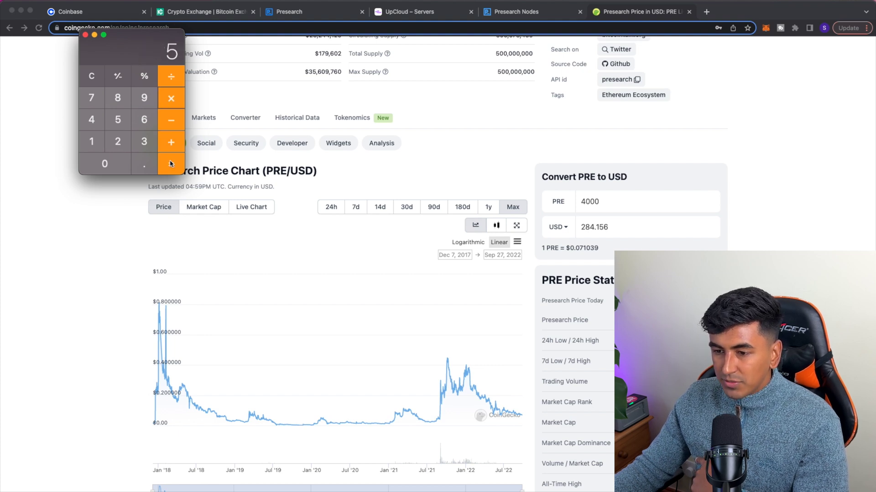
{"action": "type", "text": "2505"}
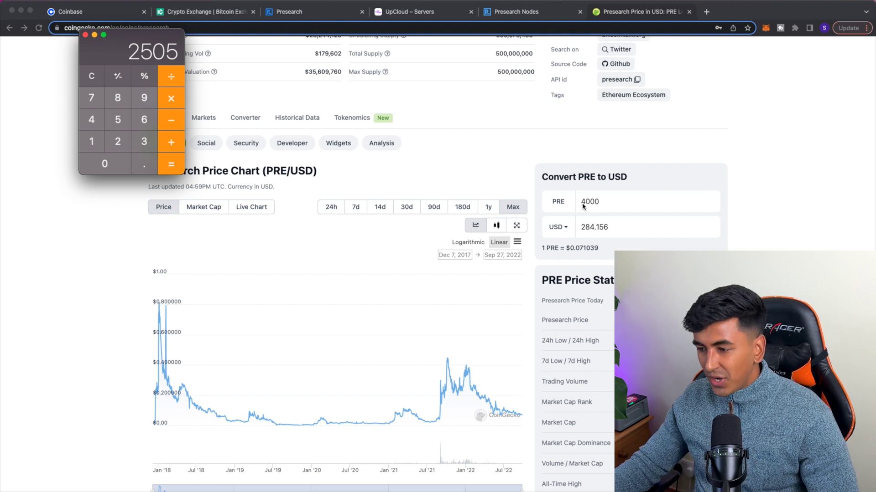
{"action": "scroll", "coordinate": [583, 205], "scroll_direction": "up", "scroll_amount": 1}
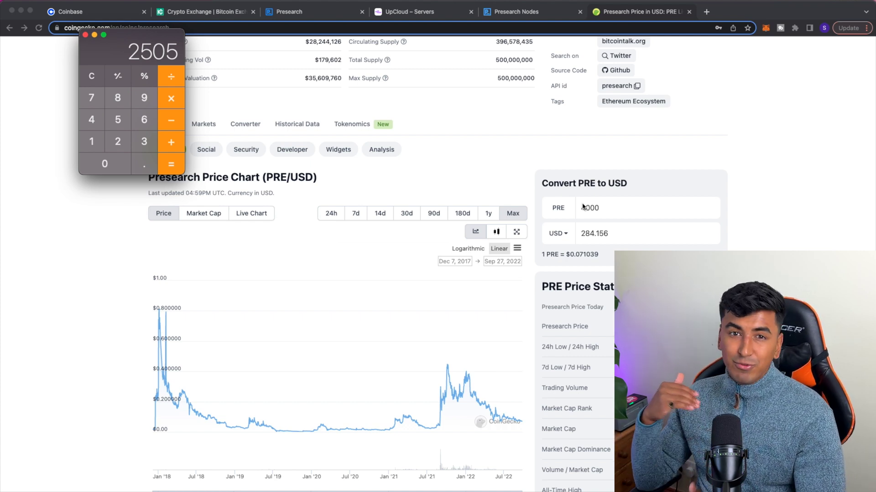
{"action": "left_click", "coordinate": [171, 98]}
{"action": "left_click", "coordinate": [118, 142]}
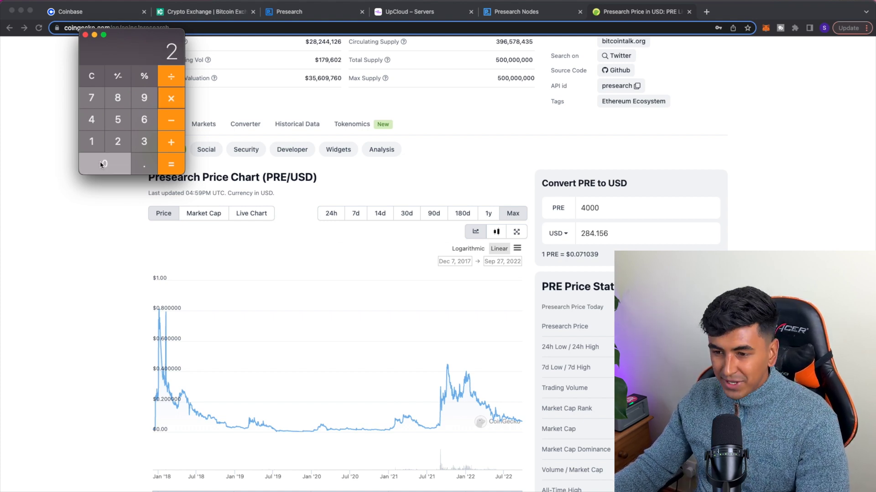
{"action": "left_click", "coordinate": [105, 163]}
{"action": "left_click", "coordinate": [171, 164]}
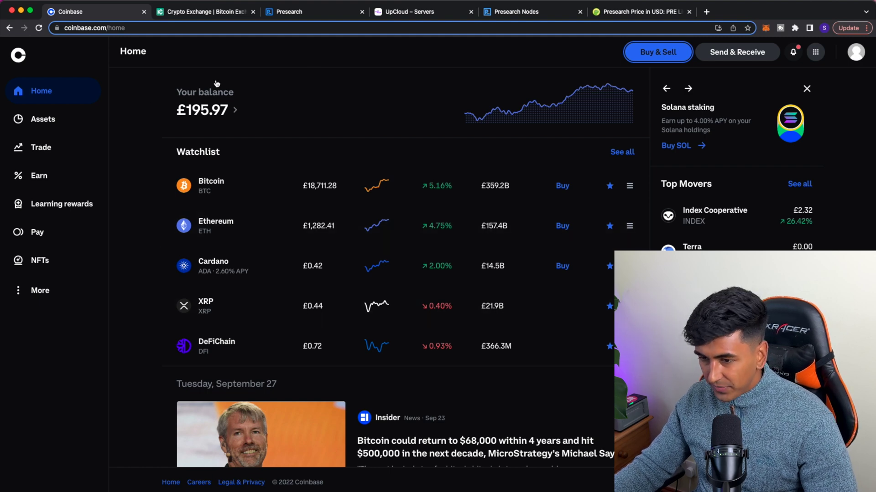
Step: Open Tether (USDT) from Coinbase's Trade list and look over its Sell and Buy options
{"action": "left_click", "coordinate": [40, 146]}
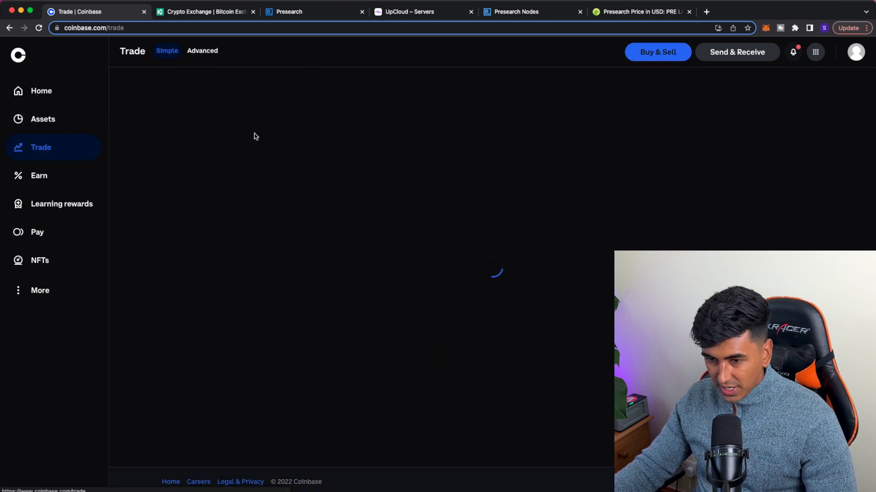
{"action": "left_click", "coordinate": [268, 343]}
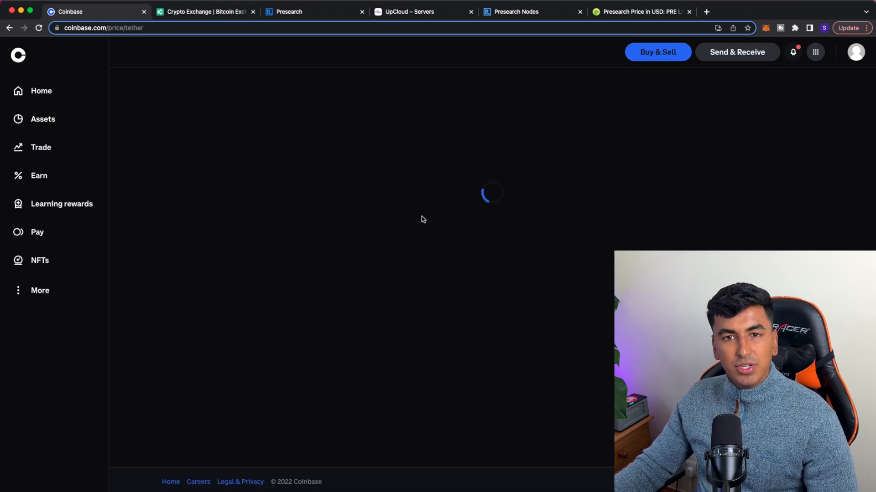
{"action": "scroll", "coordinate": [447, 228], "scroll_direction": "down", "scroll_amount": 2}
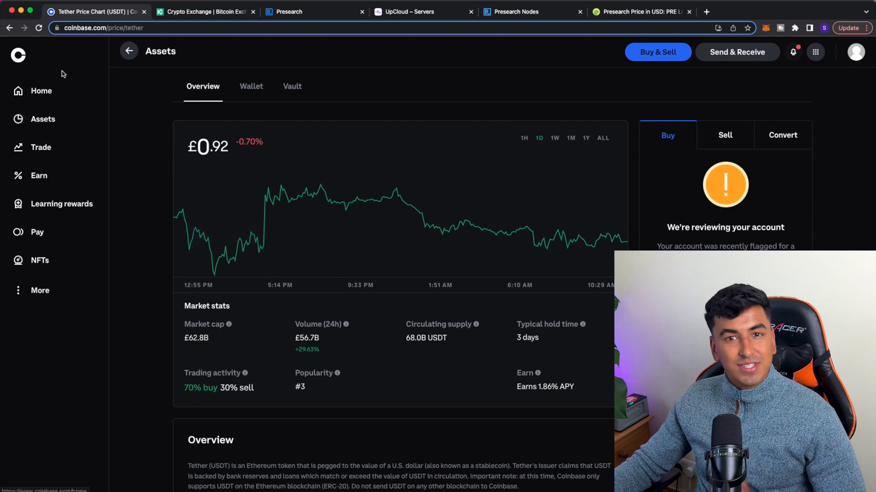
{"action": "left_click", "coordinate": [652, 12]}
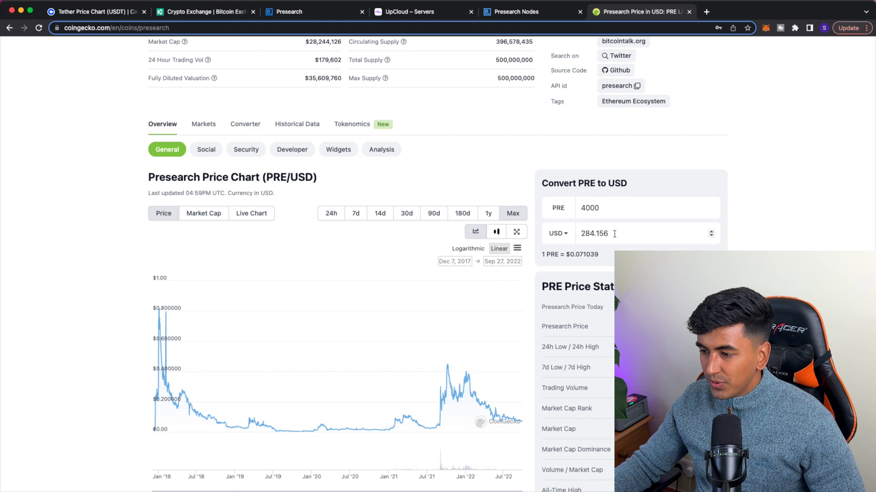
{"action": "left_click", "coordinate": [119, 13]}
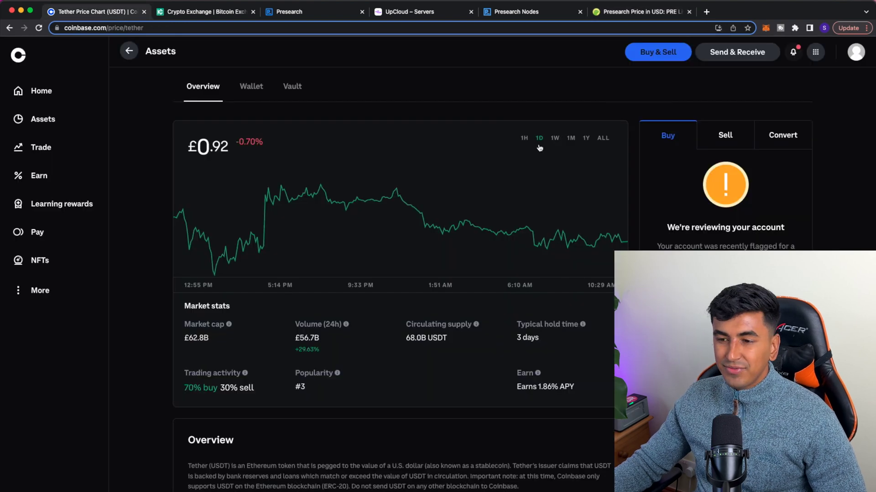
{"action": "left_click", "coordinate": [741, 139]}
{"action": "left_click", "coordinate": [691, 137]}
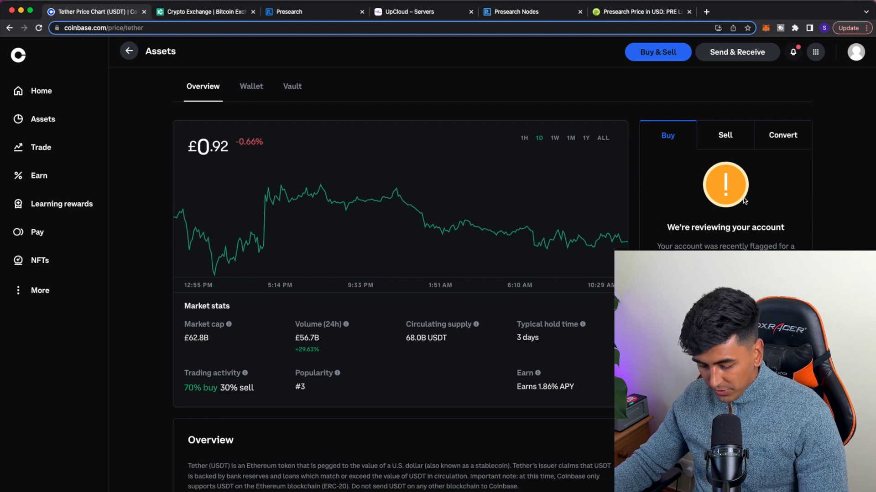
Step: Enter £300 as the Tether send amount in Coinbase, then move to the KuCoin tab
{"action": "left_click", "coordinate": [742, 57]}
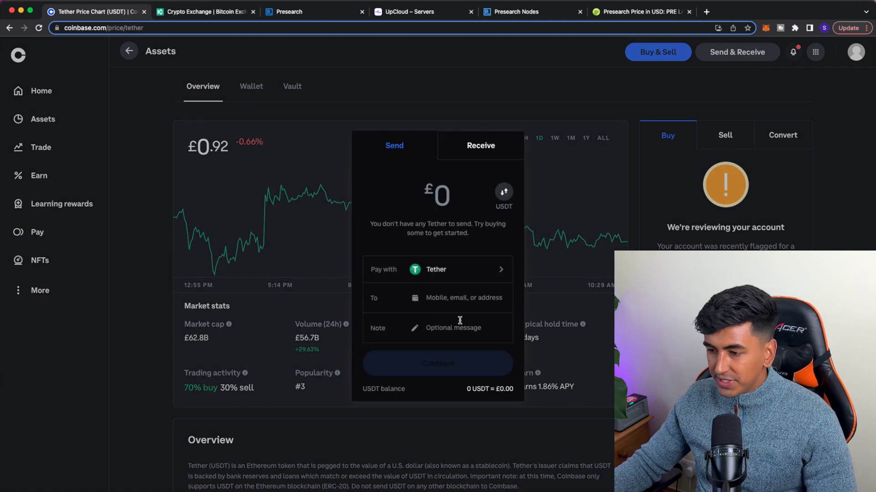
{"action": "type", "text": "300"}
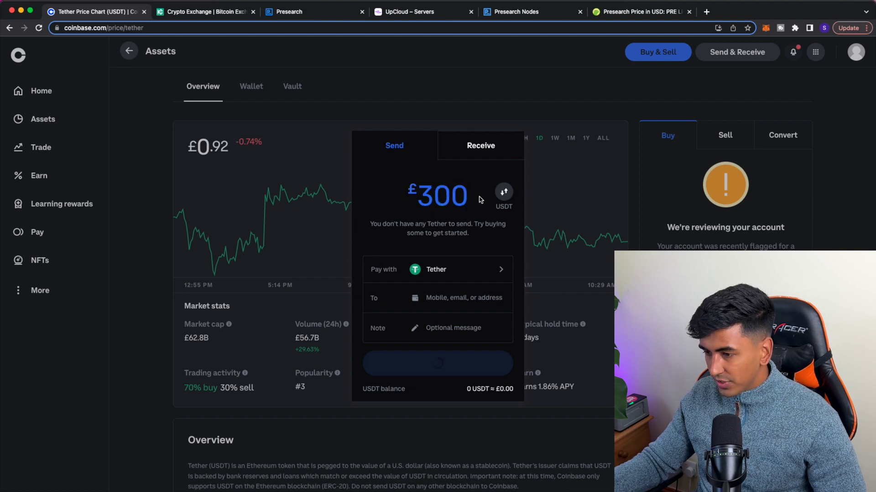
{"action": "left_click", "coordinate": [225, 14]}
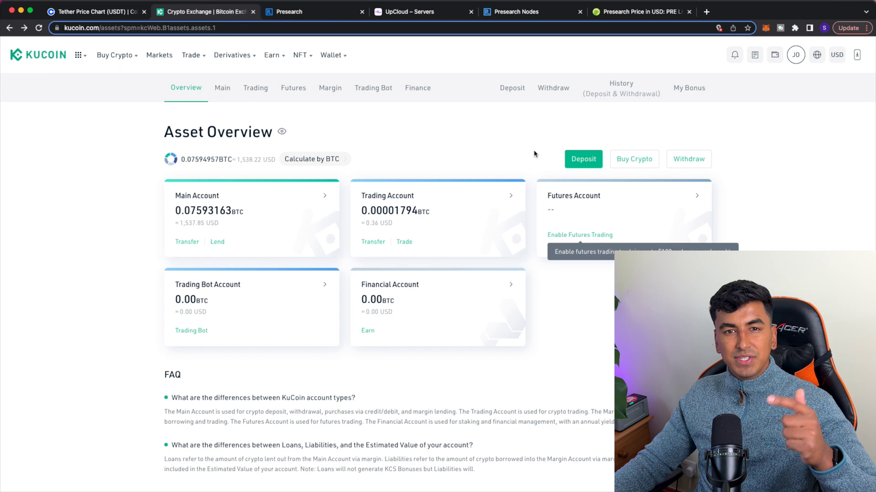
Step: Pick USDT on the Ethereum ERC20 network on KuCoin's Deposit Crypto page
{"action": "left_click", "coordinate": [579, 161]}
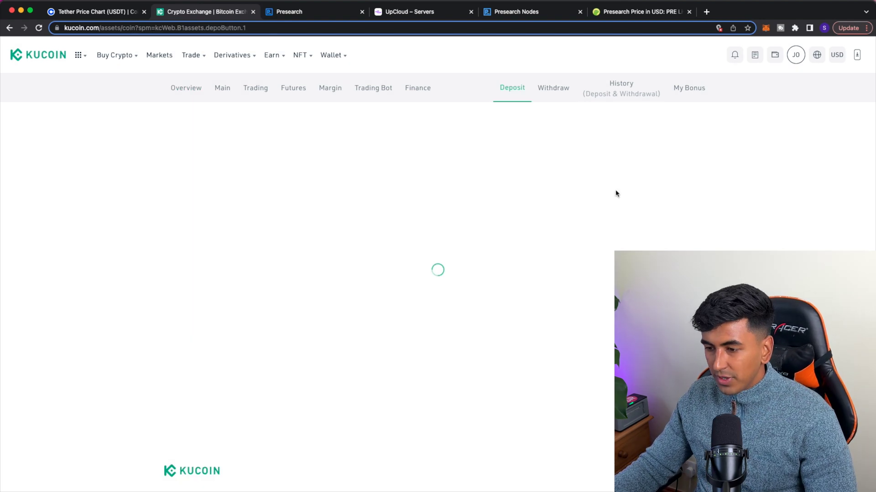
{"action": "left_click", "coordinate": [315, 132]}
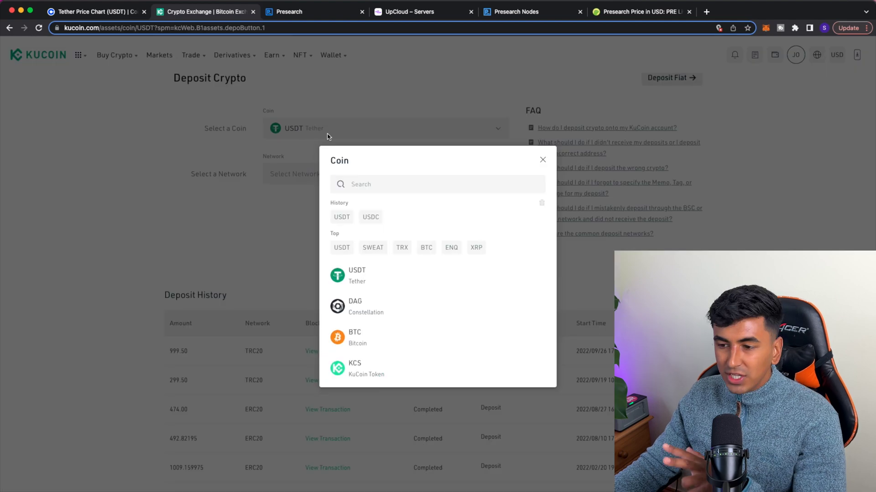
{"action": "left_click", "coordinate": [358, 273]}
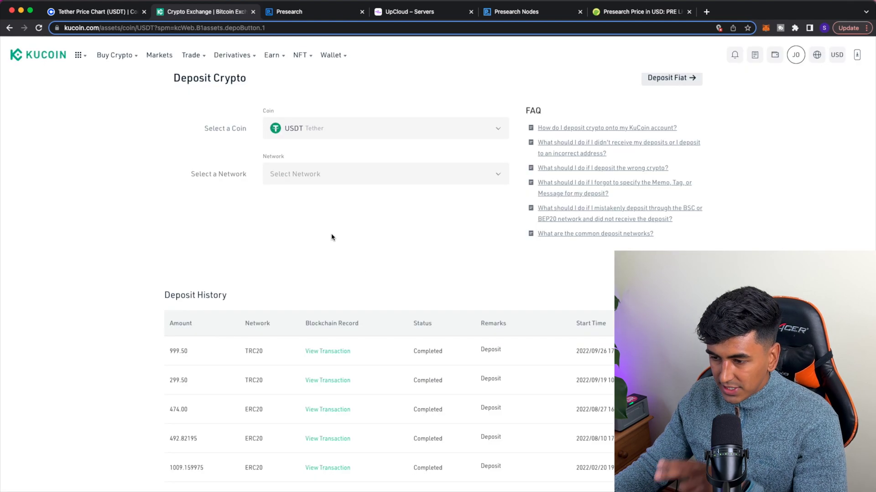
{"action": "left_click", "coordinate": [321, 175]}
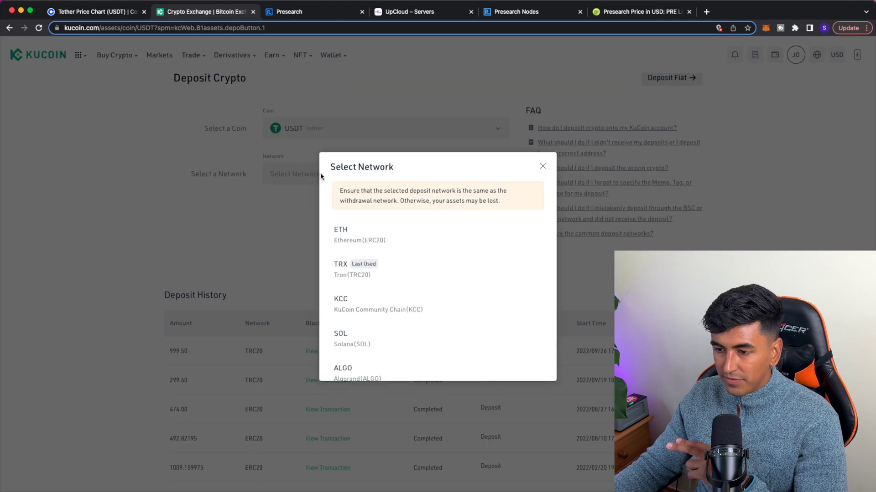
{"action": "left_click", "coordinate": [379, 251]}
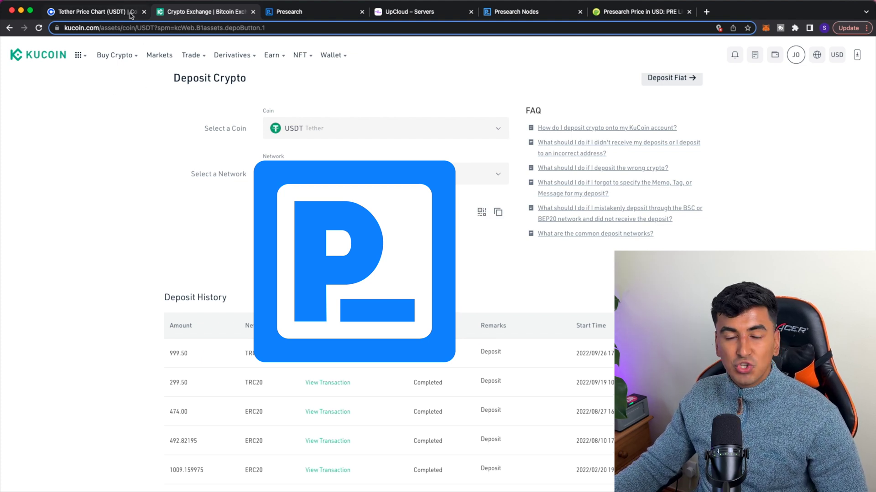
Step: Copy the KuCoin USDT deposit address and paste it as the Coinbase Tether send recipient
{"action": "left_click", "coordinate": [96, 12]}
{"action": "left_click", "coordinate": [477, 276]}
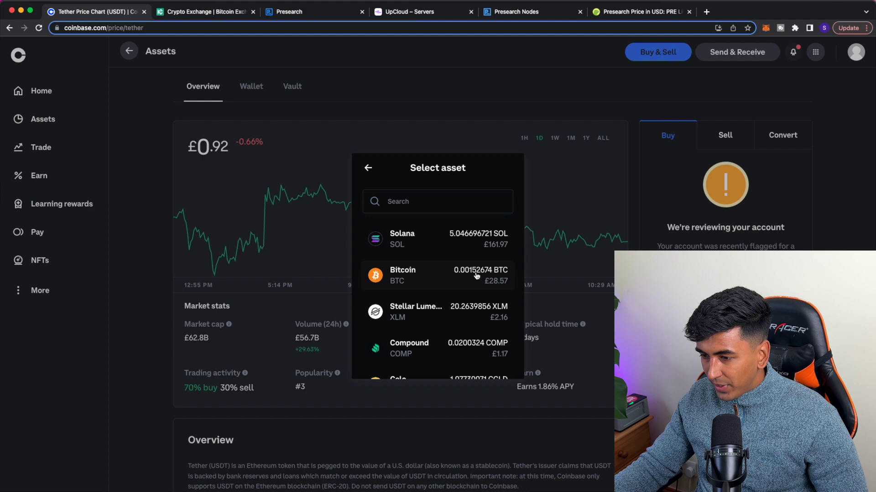
{"action": "left_click", "coordinate": [370, 168]}
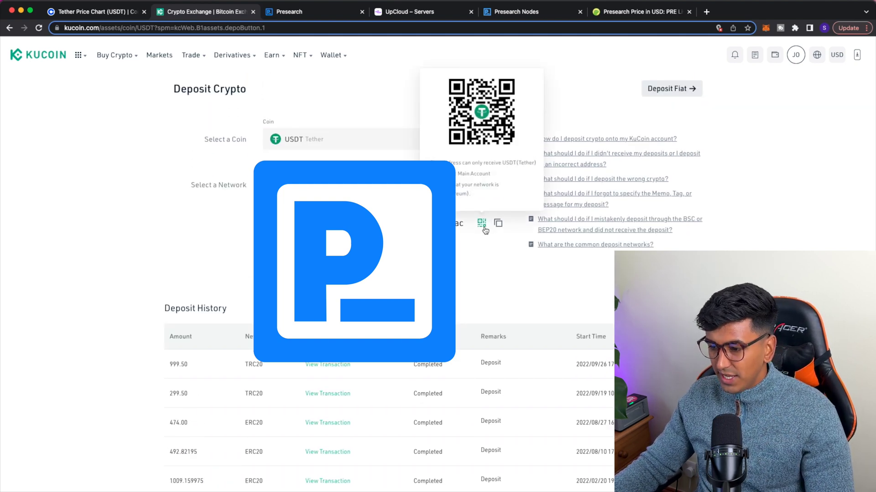
{"action": "left_click", "coordinate": [498, 223]}
{"action": "key", "text": "super+1"}
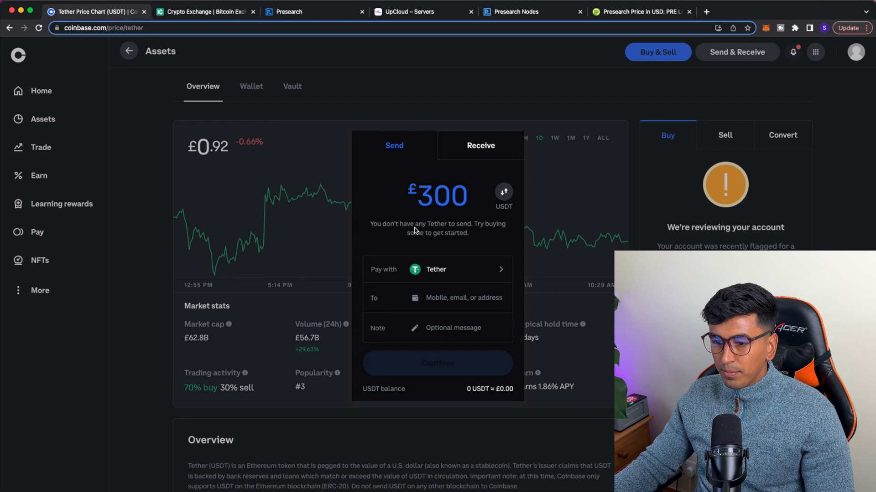
{"action": "key", "text": "super+v"}
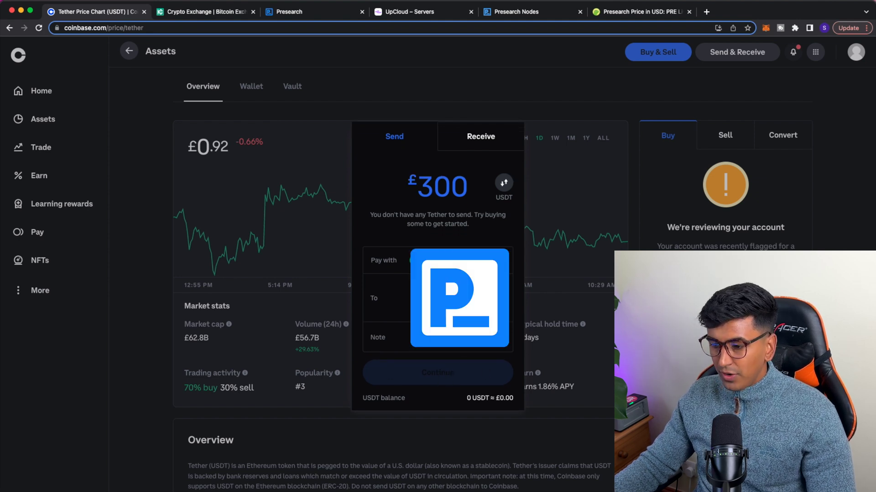
{"action": "left_click", "coordinate": [192, 13]}
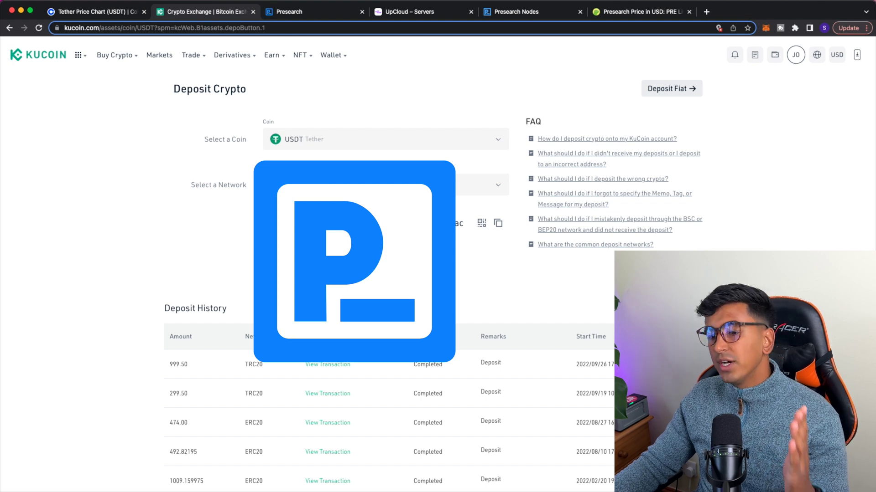
Step: Open the 999.50 USDT deposit's details and confirm its status is Completed
{"action": "scroll", "coordinate": [611, 259], "scroll_direction": "down", "scroll_amount": 2}
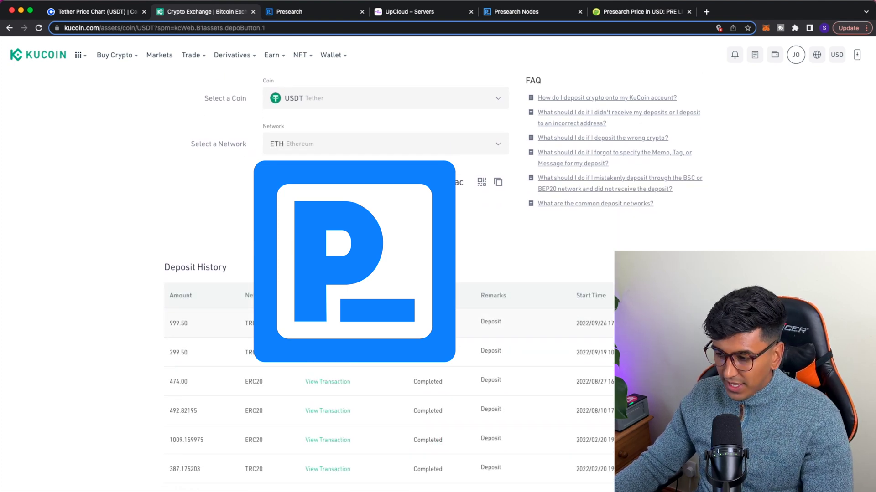
{"action": "left_click_drag", "start_coordinate": [172, 324], "coordinate": [611, 324]}
{"action": "scroll", "coordinate": [378, 247], "scroll_direction": "down", "scroll_amount": 3}
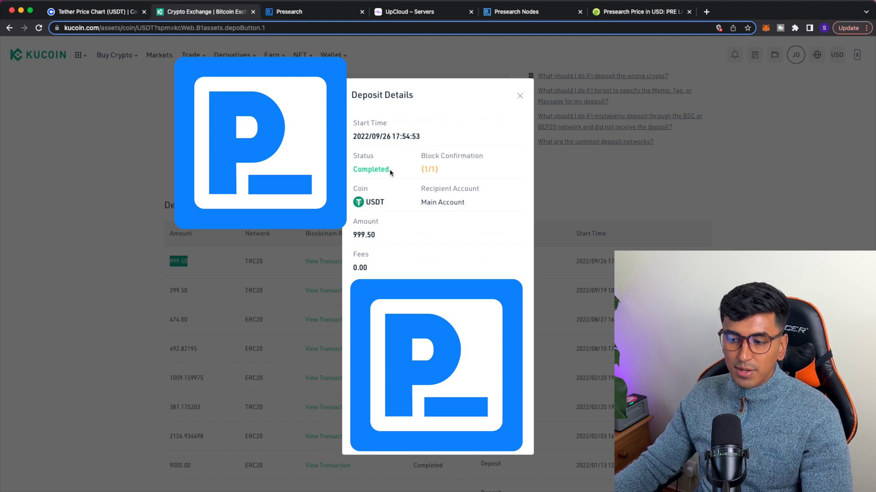
{"action": "left_click_drag", "start_coordinate": [390, 173], "coordinate": [346, 172]}
{"action": "key", "text": "Escape"}
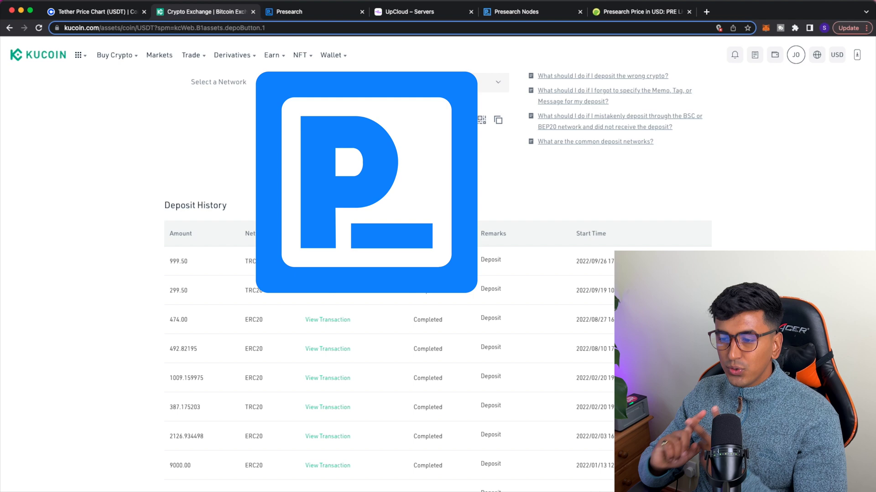
{"action": "scroll", "coordinate": [392, 274], "scroll_direction": "up", "scroll_amount": 5}
Step: Transfer 30 USDT from the KuCoin Main Account to the Trading Account
{"action": "left_click", "coordinate": [159, 54]}
{"action": "mouse_move", "coordinate": [774, 54]}
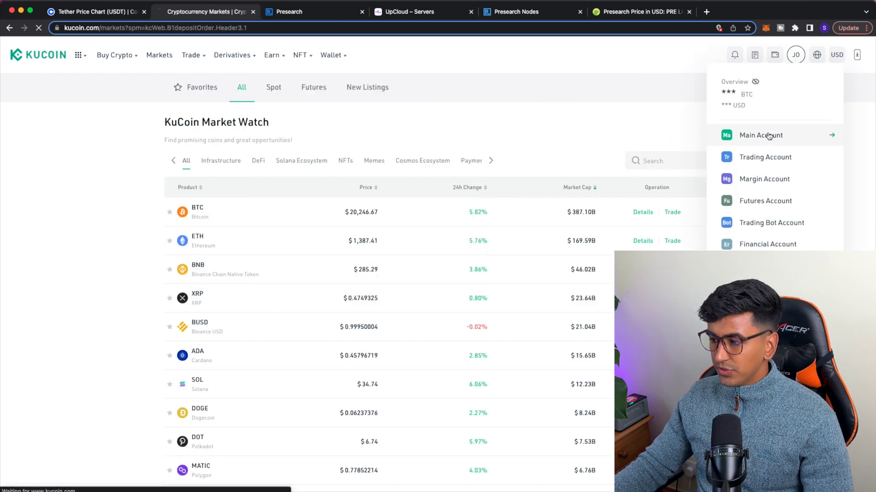
{"action": "left_click", "coordinate": [769, 136]}
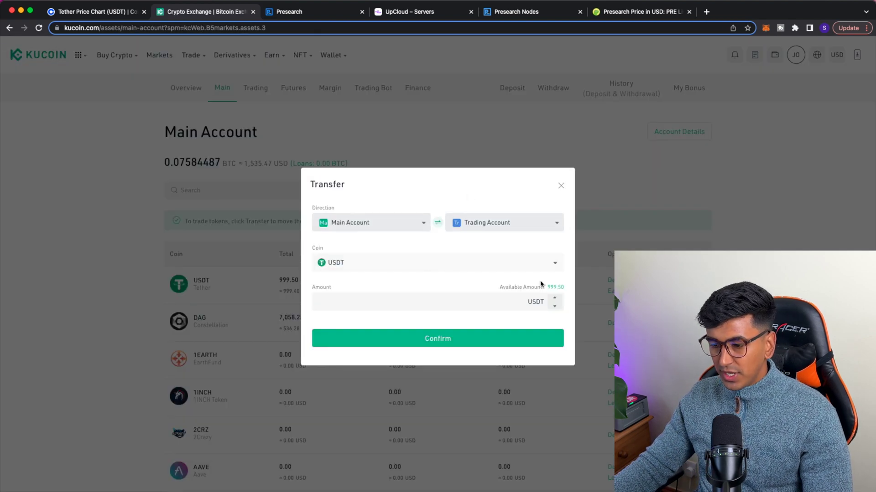
{"action": "left_click", "coordinate": [498, 298]}
{"action": "type", "text": "30"}
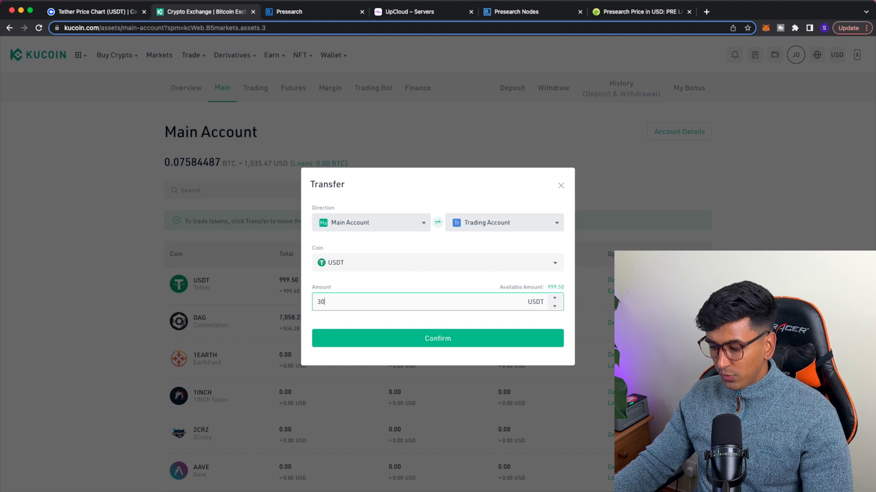
{"action": "type", "text": "00"}
{"action": "key", "text": "Return"}
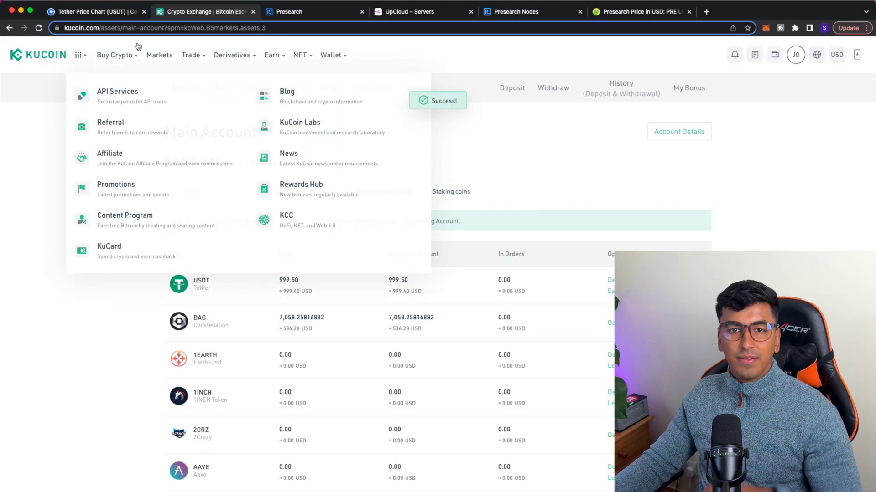
Step: Open PRE/USDT spot trading and switch the buy panel to a Market order
{"action": "left_click", "coordinate": [158, 55]}
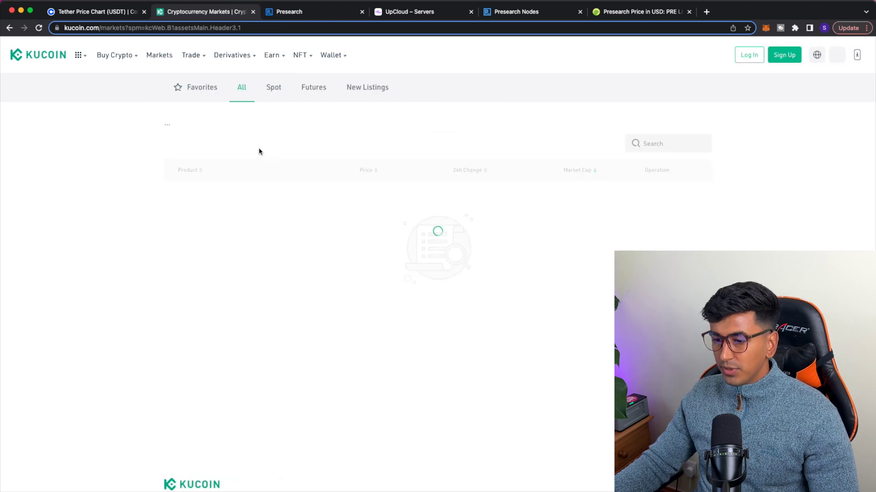
{"action": "mouse_move", "coordinate": [188, 56]}
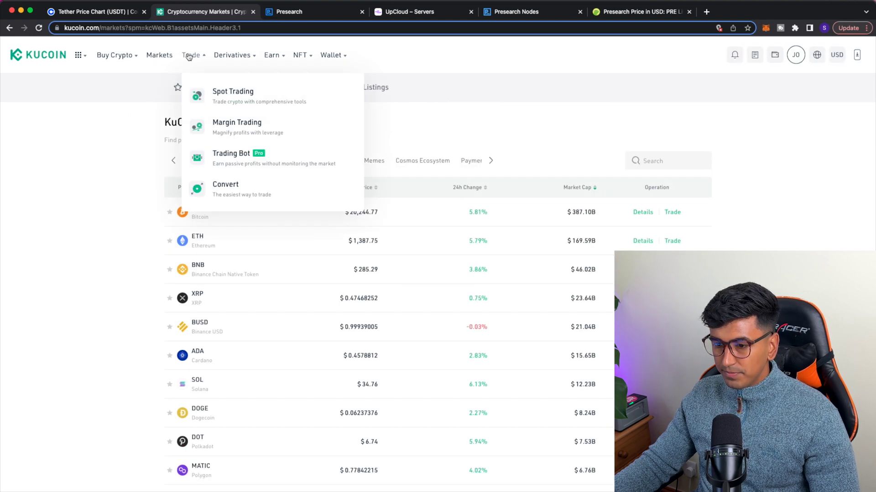
{"action": "left_click", "coordinate": [212, 92]}
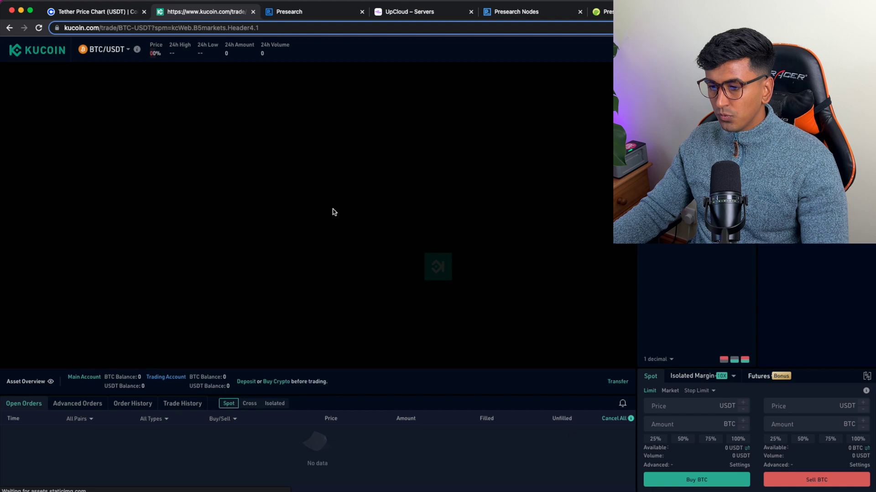
{"action": "left_click", "coordinate": [170, 74]}
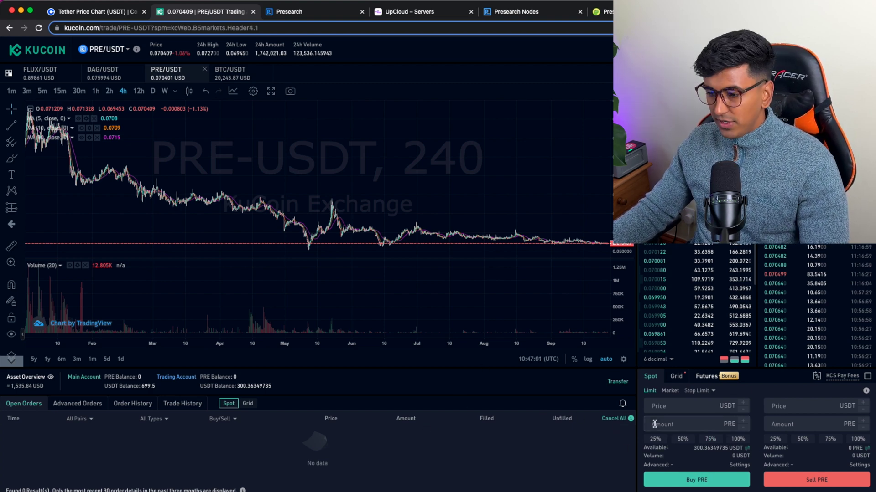
{"action": "left_click", "coordinate": [653, 424]}
{"action": "type", "text": "4000"}
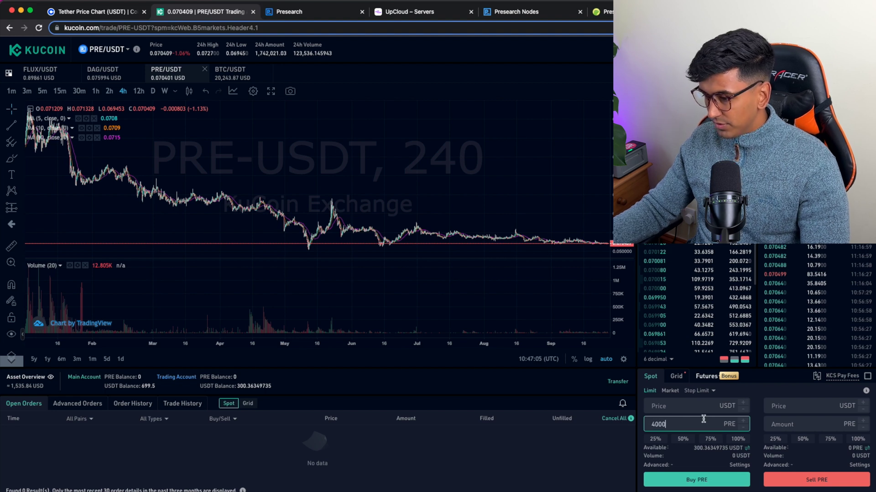
{"action": "left_click", "coordinate": [670, 391]}
{"action": "left_click", "coordinate": [671, 422]}
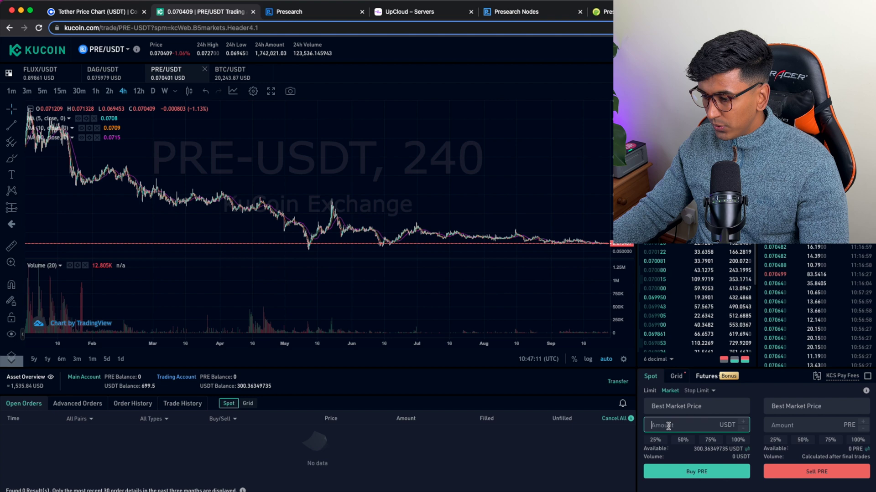
Step: Enter 4050 PRE in CoinGecko's converter to find it is worth about 287.71 USD
{"action": "key", "text": "ctrl+Tab"}
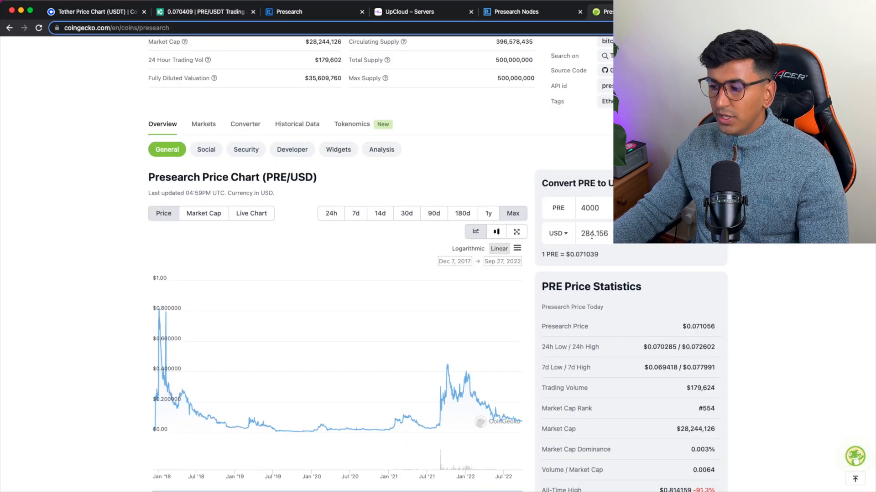
{"action": "left_click", "coordinate": [599, 206]}
{"action": "key", "text": "BackSpace"}
{"action": "key", "text": "BackSpace"}
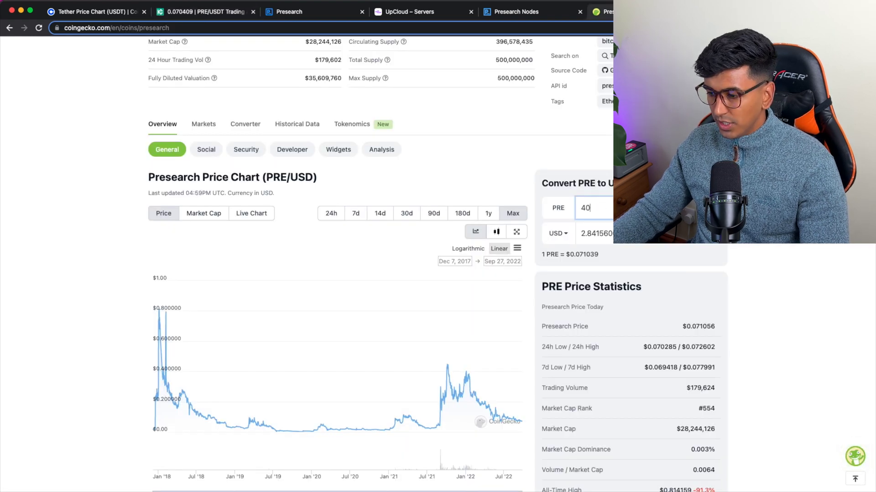
{"action": "type", "text": "50"}
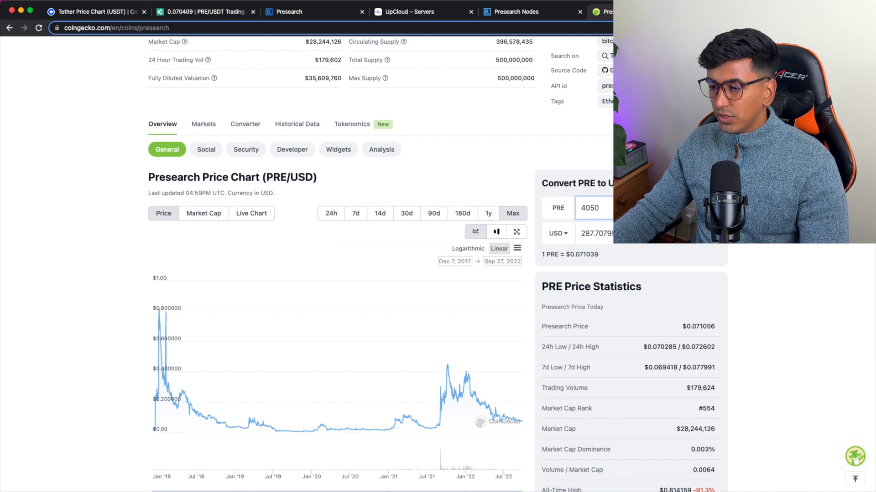
Step: Market-buy PRE with 290 USDT on KuCoin and review the order in Order History
{"action": "left_click", "coordinate": [191, 11]}
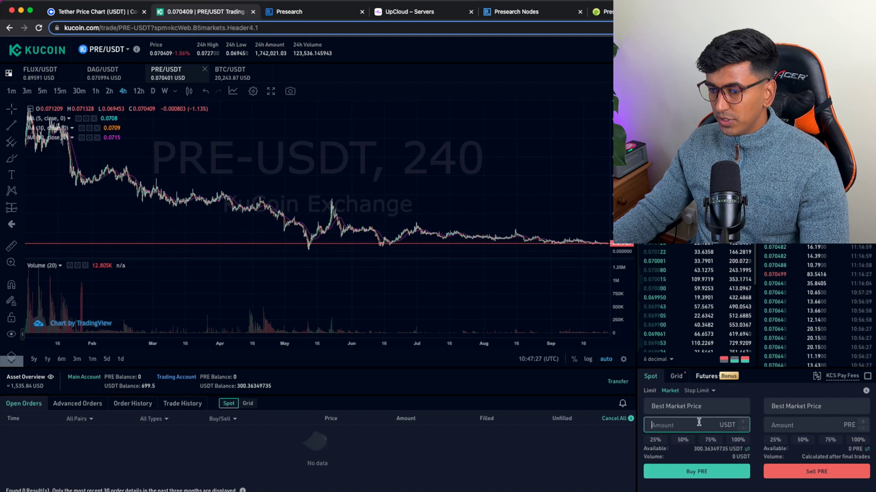
{"action": "type", "text": "290"}
{"action": "left_click", "coordinate": [709, 477]}
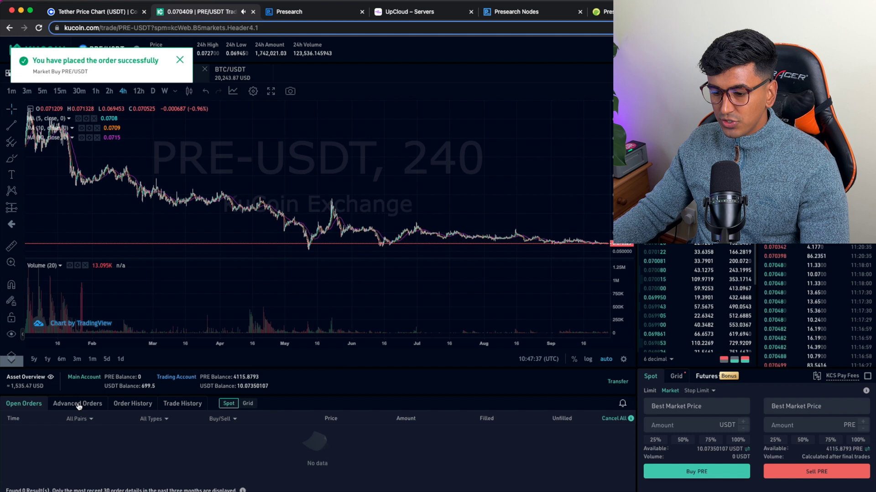
{"action": "left_click", "coordinate": [137, 407]}
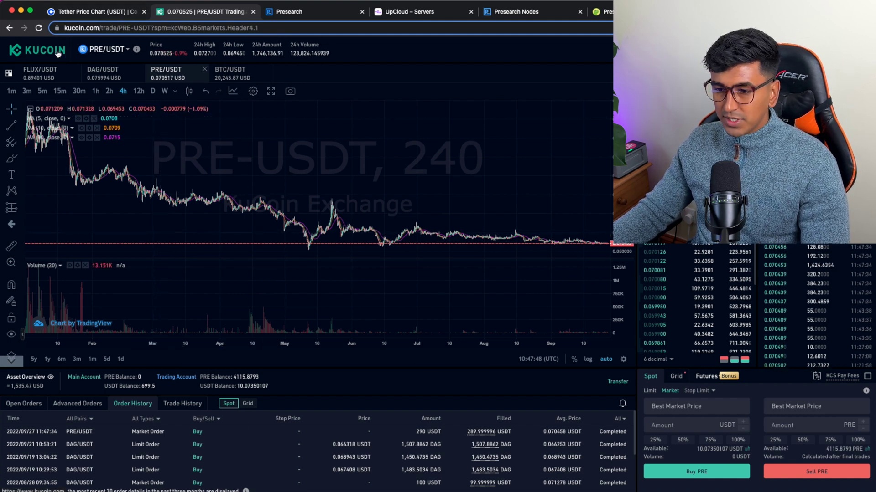
{"action": "left_click", "coordinate": [37, 49]}
Step: Verify KuCoin's Trading Account shows a PRE balance of 4,115.8793
{"action": "mouse_move", "coordinate": [775, 55]}
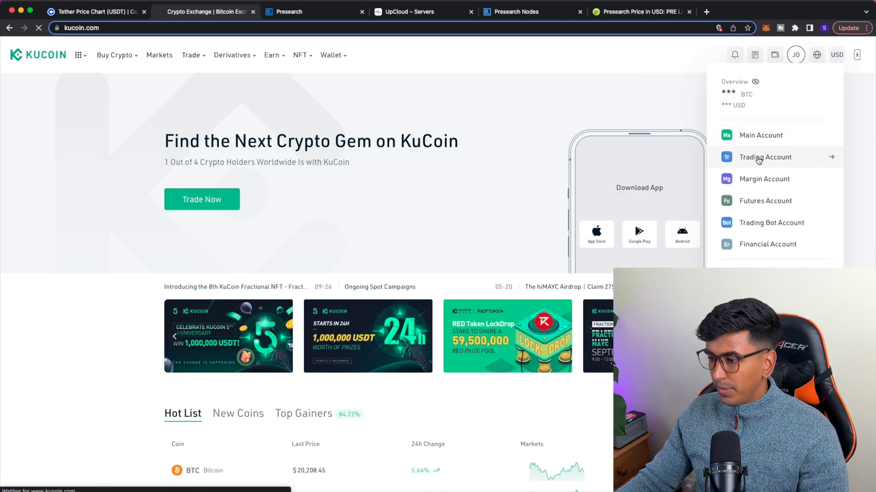
{"action": "left_click", "coordinate": [753, 155]}
{"action": "scroll", "coordinate": [275, 222], "scroll_direction": "down", "scroll_amount": 1}
{"action": "left_click_drag", "start_coordinate": [275, 219], "coordinate": [316, 221]}
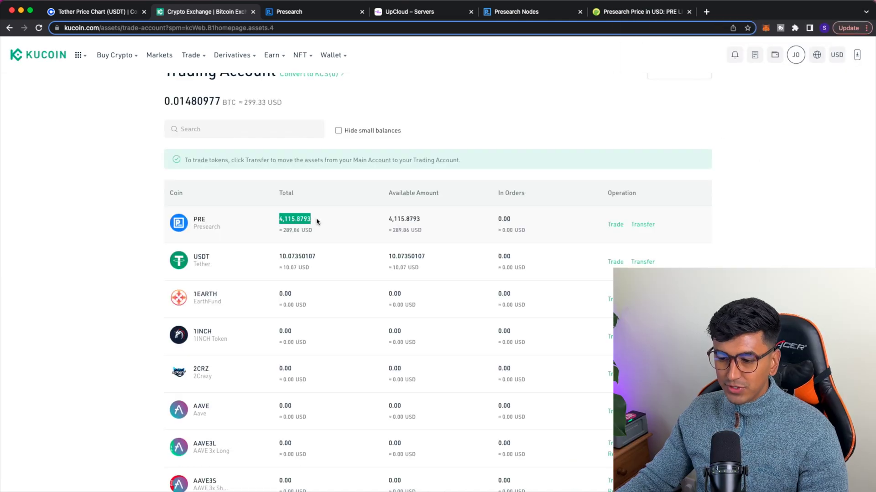
{"action": "left_click", "coordinate": [318, 230]}
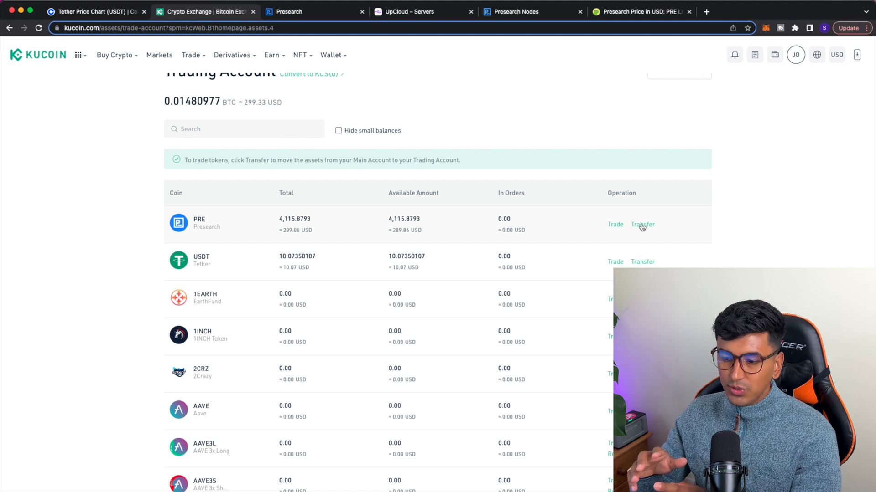
{"action": "left_click", "coordinate": [331, 14]}
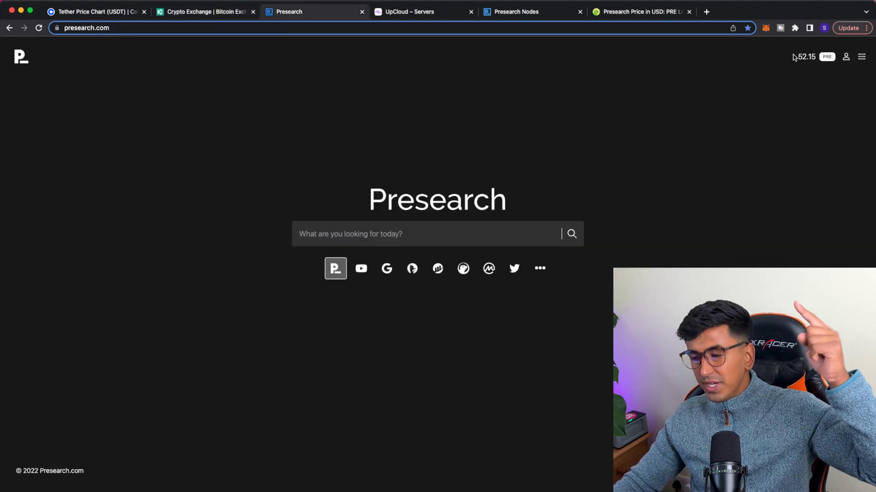
Step: Open the Presearch Nodes Dashboard and check the 4,000 PRE staked figure
{"action": "mouse_move", "coordinate": [849, 64]}
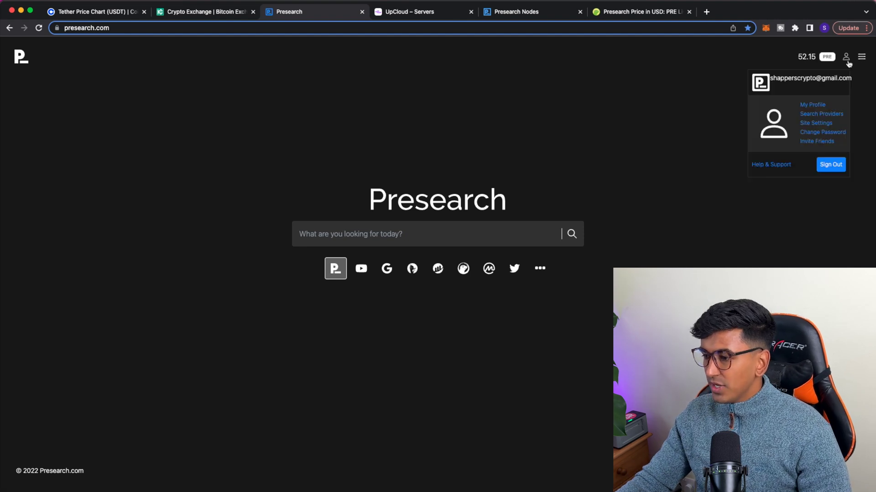
{"action": "mouse_move", "coordinate": [802, 61]}
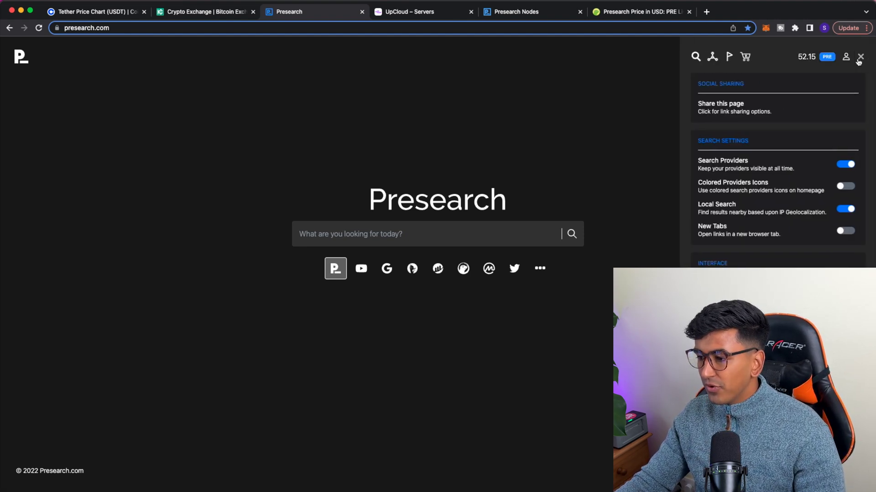
{"action": "left_click", "coordinate": [717, 58]}
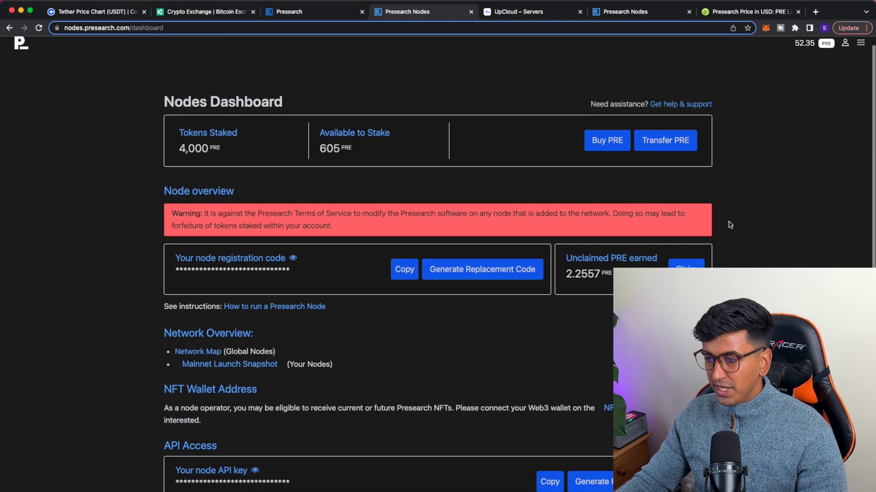
{"action": "left_click_drag", "start_coordinate": [178, 139], "coordinate": [269, 169]}
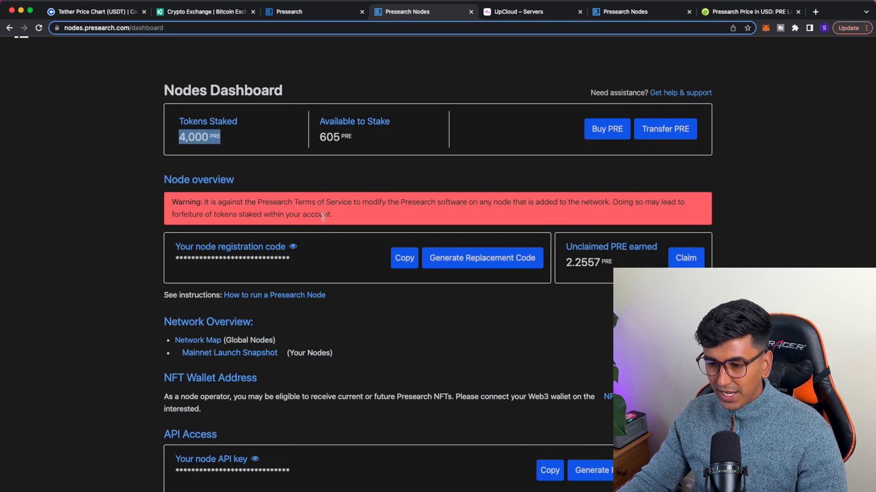
{"action": "left_click", "coordinate": [187, 138]}
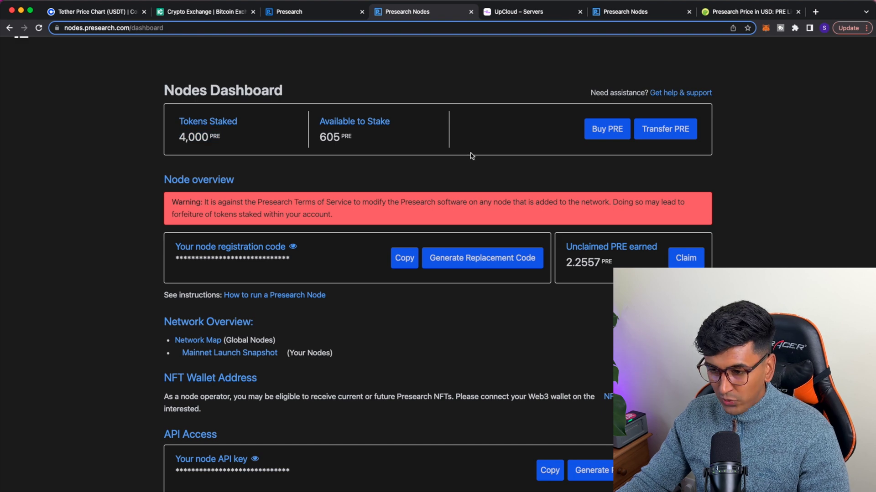
Step: Review the Current Nodes list, then open the Transfer From Blockchain page
{"action": "scroll", "coordinate": [253, 153], "scroll_direction": "up", "scroll_amount": 1}
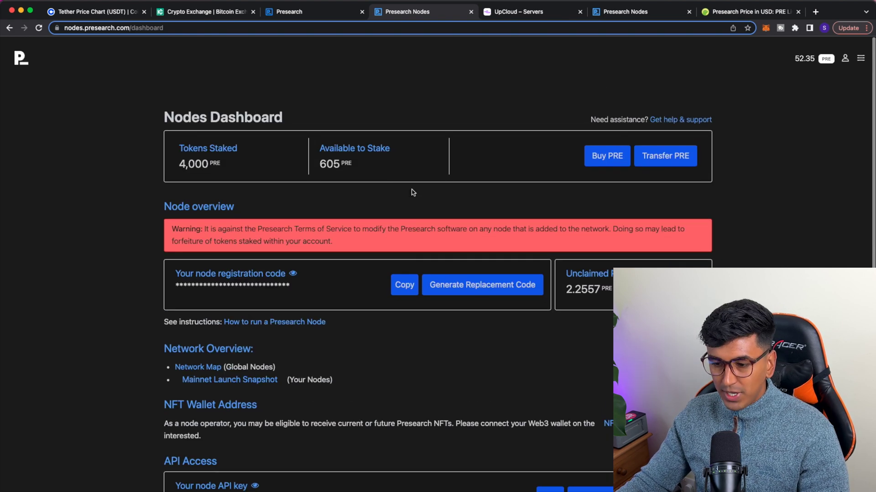
{"action": "scroll", "coordinate": [219, 225], "scroll_direction": "down", "scroll_amount": 3}
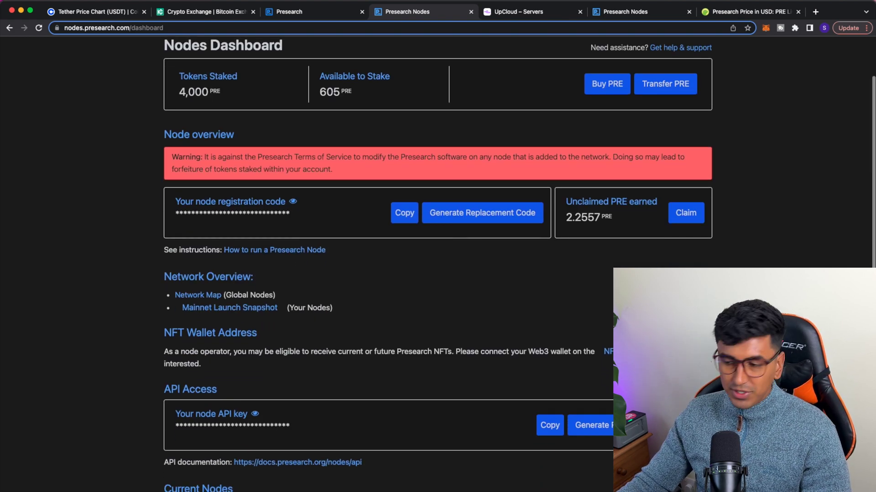
{"action": "scroll", "coordinate": [288, 321], "scroll_direction": "down", "scroll_amount": 1}
{"action": "scroll", "coordinate": [288, 321], "scroll_direction": "down", "scroll_amount": 1}
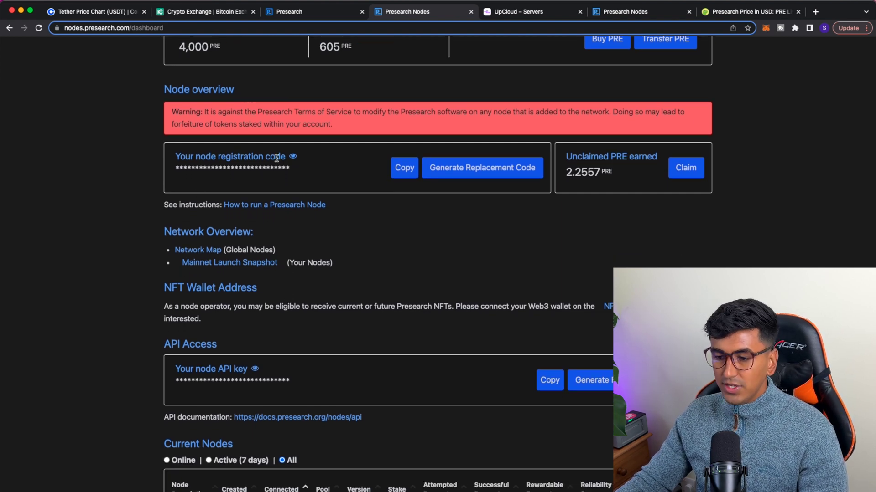
{"action": "scroll", "coordinate": [424, 319], "scroll_direction": "down", "scroll_amount": 10}
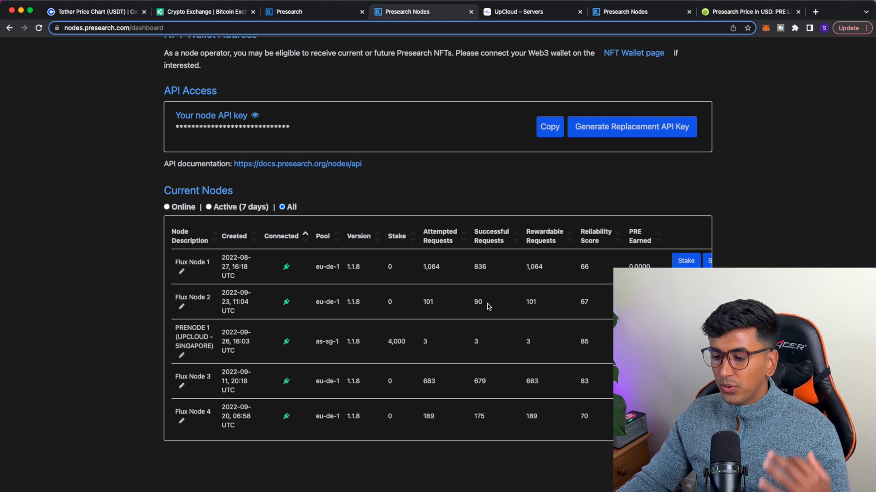
{"action": "scroll", "coordinate": [488, 306], "scroll_direction": "up", "scroll_amount": 15}
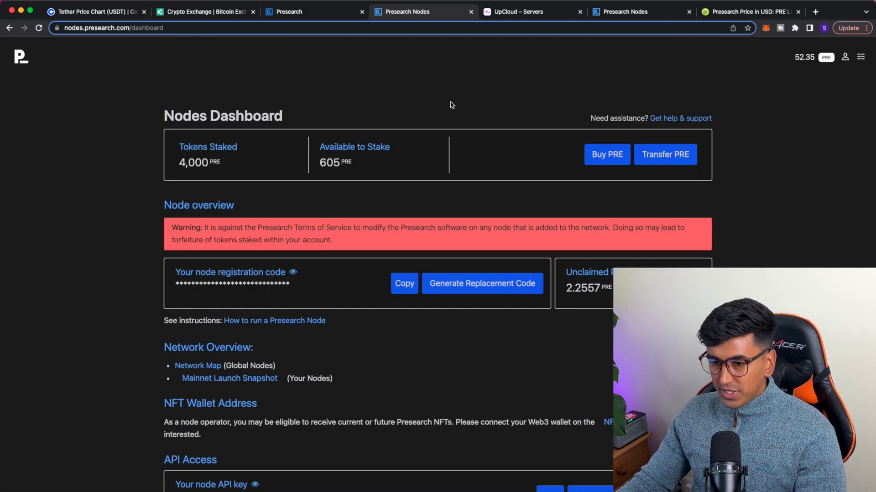
{"action": "left_click", "coordinate": [669, 157]}
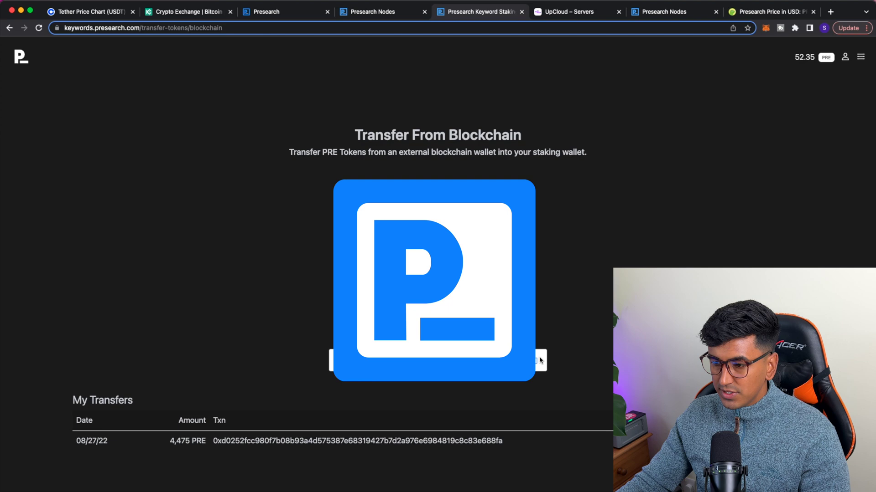
Step: Transfer all 4,115.8793 PRE from KuCoin's Trading Account to the Main Account
{"action": "left_click", "coordinate": [184, 12]}
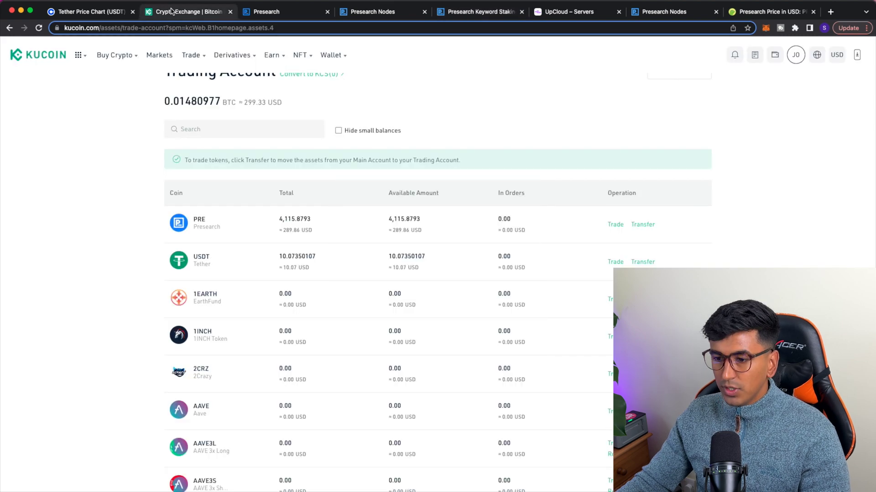
{"action": "left_click", "coordinate": [643, 226]}
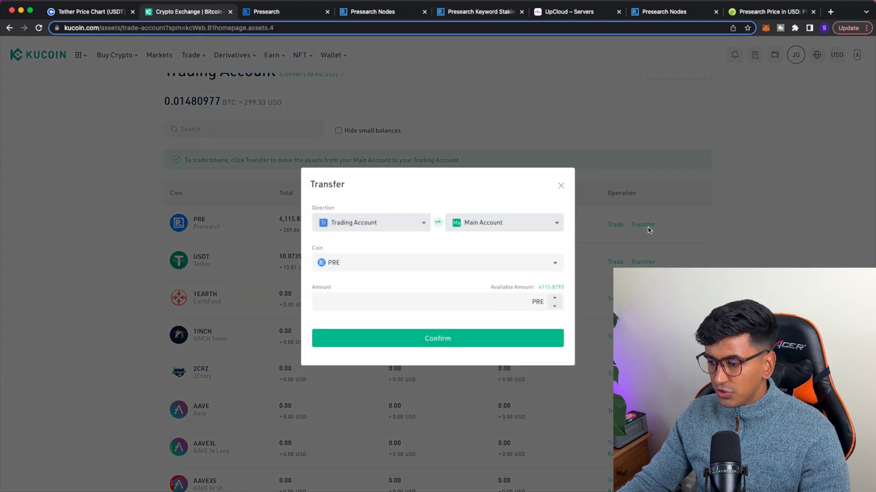
{"action": "left_click", "coordinate": [552, 289]}
{"action": "left_click", "coordinate": [469, 342]}
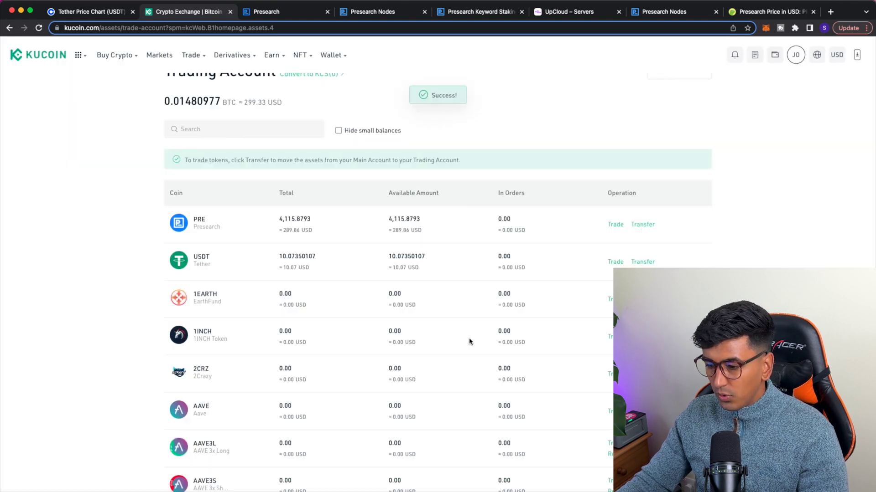
Step: Refresh the Main Account balances and start a PRE withdrawal
{"action": "left_click", "coordinate": [748, 135]}
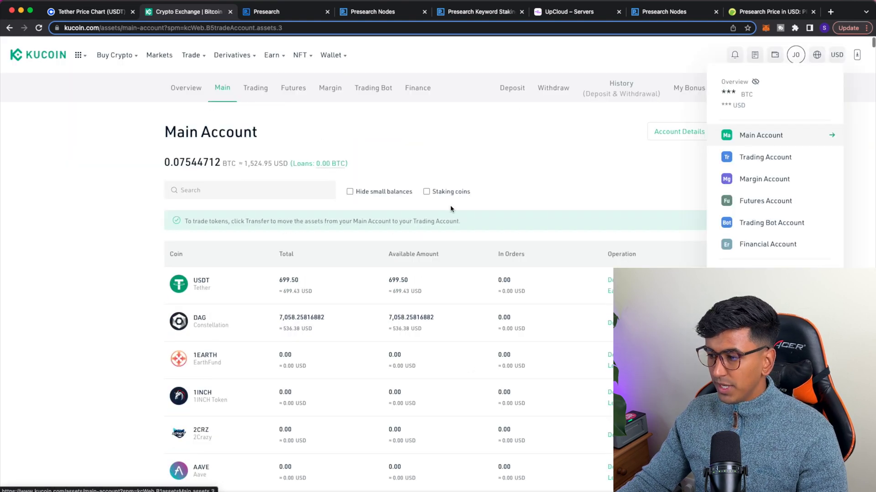
{"action": "left_click", "coordinate": [38, 28]}
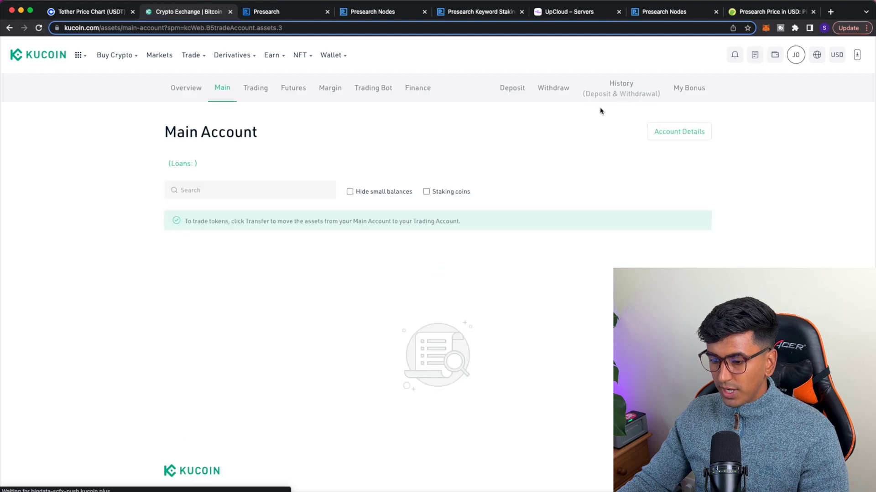
{"action": "scroll", "coordinate": [607, 333], "scroll_direction": "down", "scroll_amount": 1}
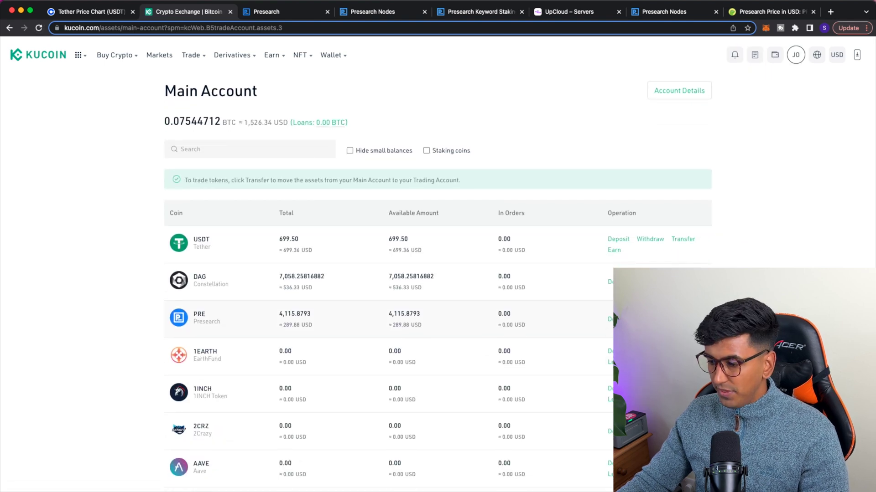
{"action": "left_click", "coordinate": [650, 319]}
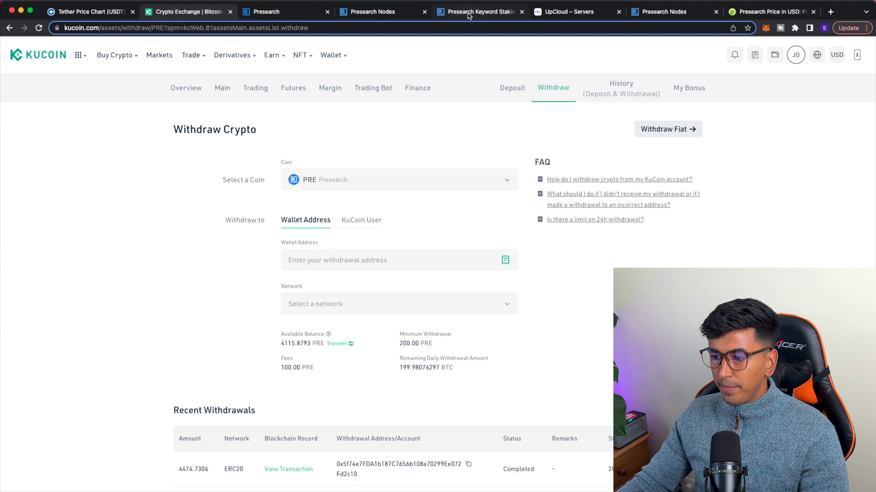
Step: Copy the Presearch staking wallet deposit address into the KuCoin withdrawal form
{"action": "left_click", "coordinate": [306, 12]}
{"action": "left_click", "coordinate": [474, 12]}
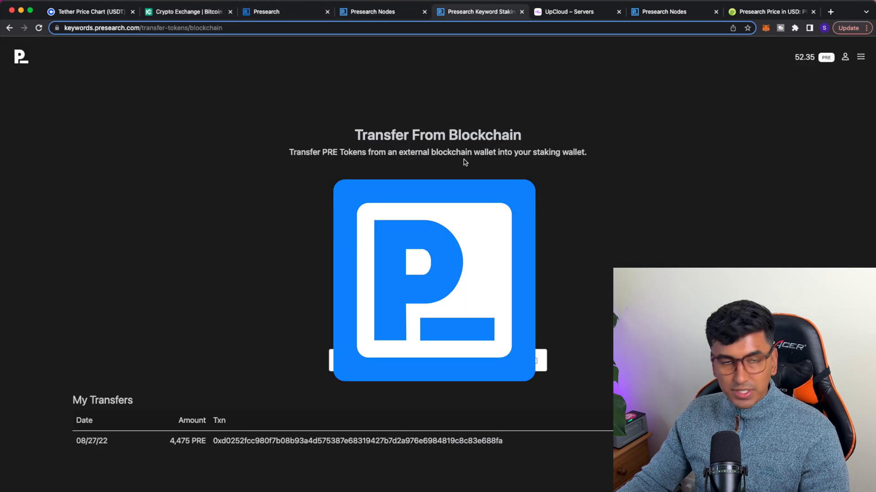
{"action": "left_click", "coordinate": [536, 364]}
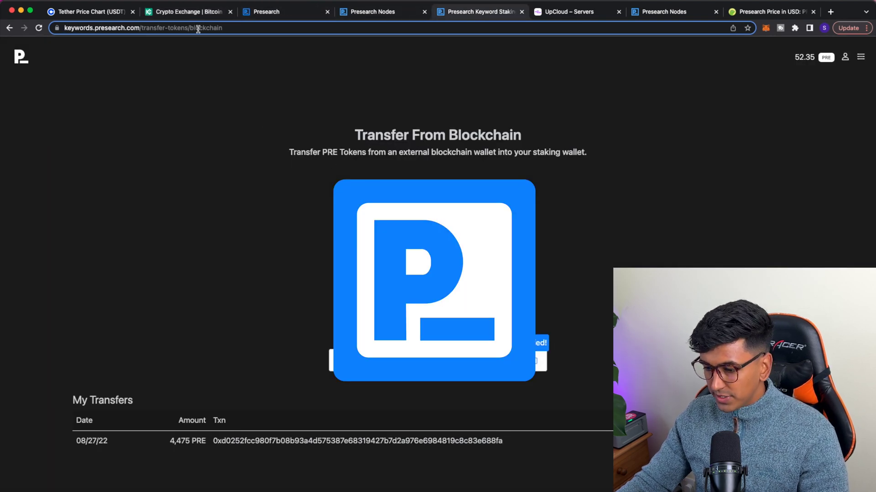
{"action": "left_click", "coordinate": [187, 12]}
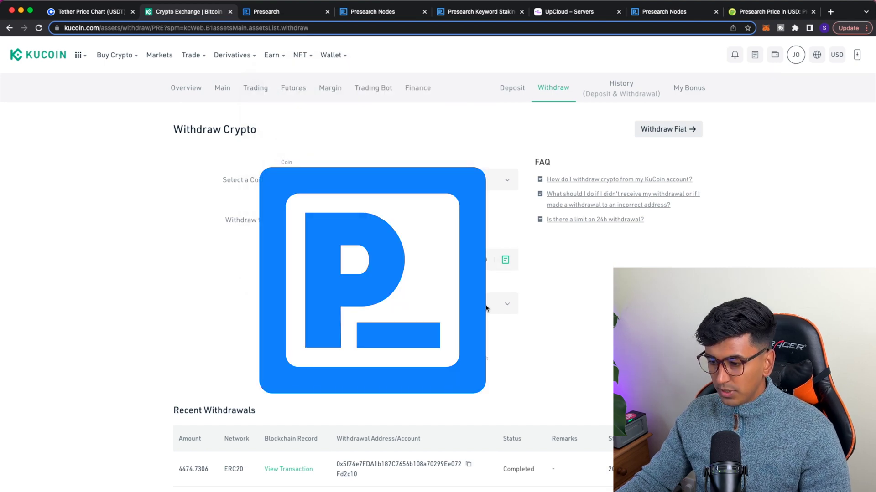
Step: Set Ethereum ERC20 as the withdrawal network and recheck the address against Presearch's
{"action": "left_click", "coordinate": [485, 305]}
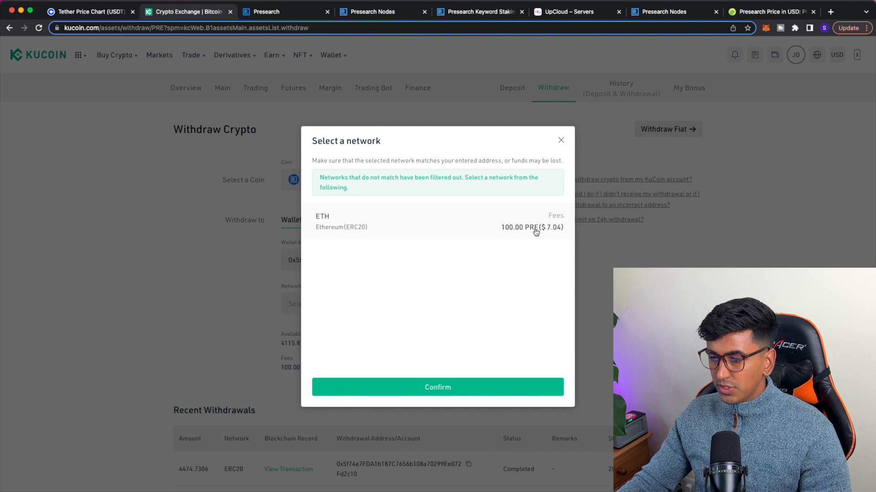
{"action": "left_click", "coordinate": [524, 388]}
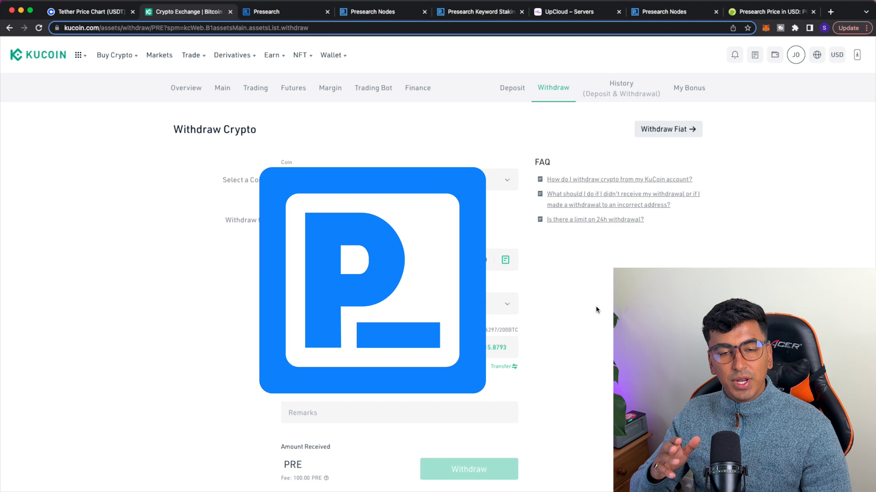
{"action": "scroll", "coordinate": [596, 310], "scroll_direction": "down", "scroll_amount": 2}
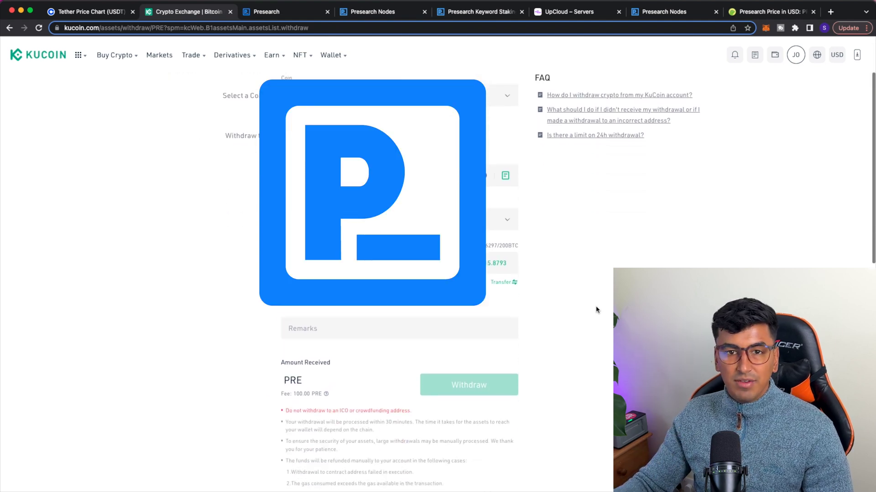
{"action": "scroll", "coordinate": [593, 307], "scroll_direction": "down", "scroll_amount": 1}
{"action": "scroll", "coordinate": [565, 256], "scroll_direction": "down", "scroll_amount": 1}
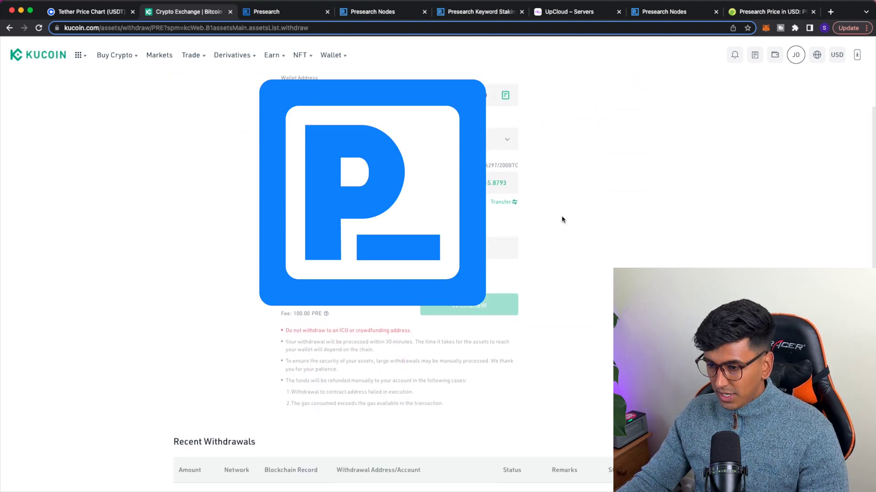
{"action": "scroll", "coordinate": [447, 320], "scroll_direction": "down", "scroll_amount": 1}
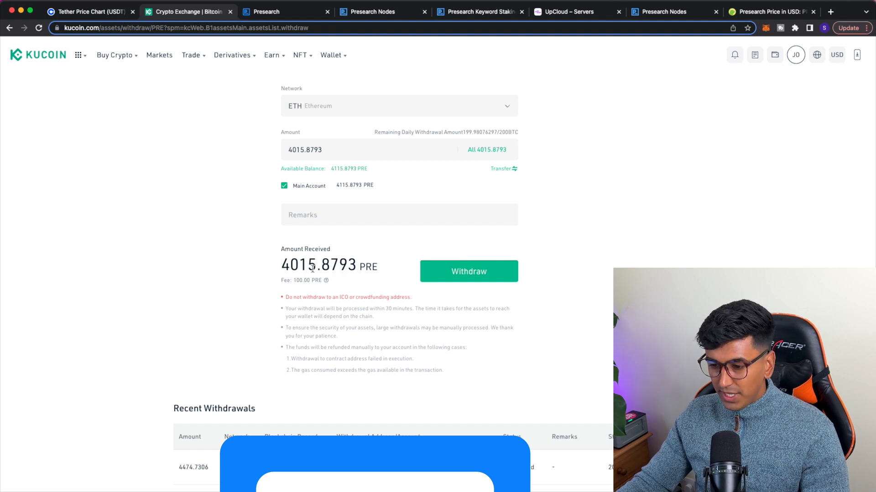
{"action": "scroll", "coordinate": [548, 320], "scroll_direction": "up", "scroll_amount": 1}
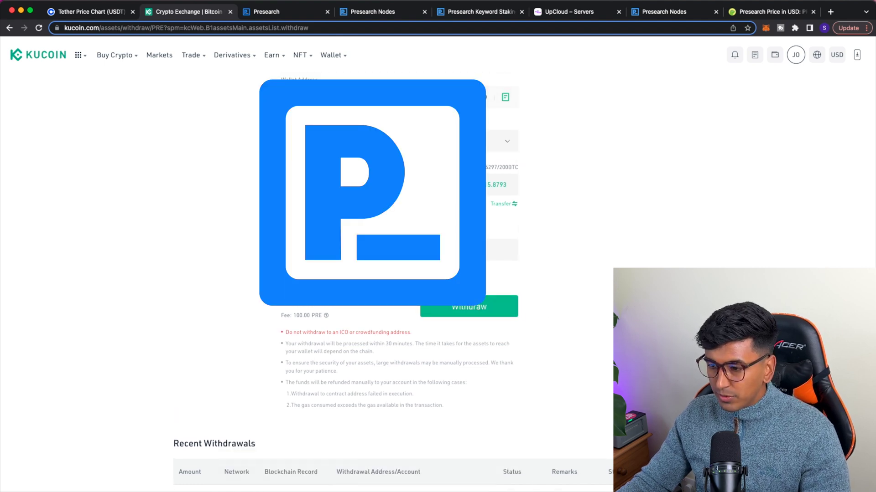
{"action": "left_click", "coordinate": [467, 18]}
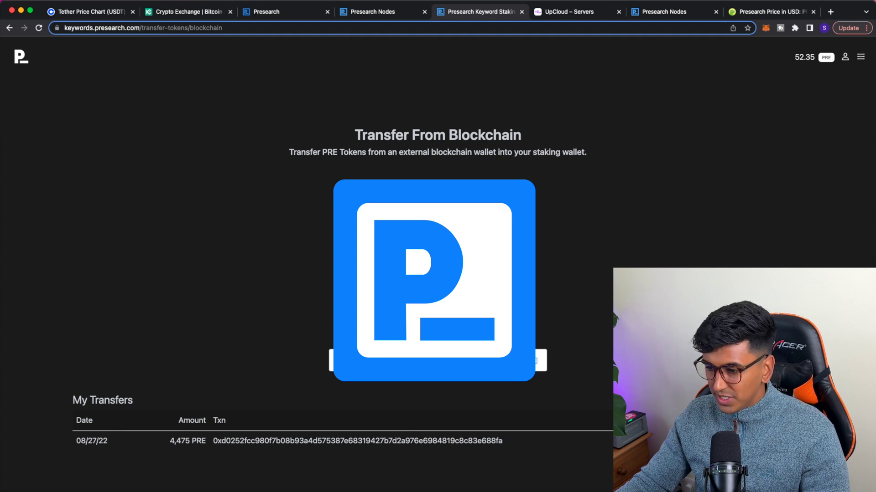
{"action": "left_click", "coordinate": [158, 14]}
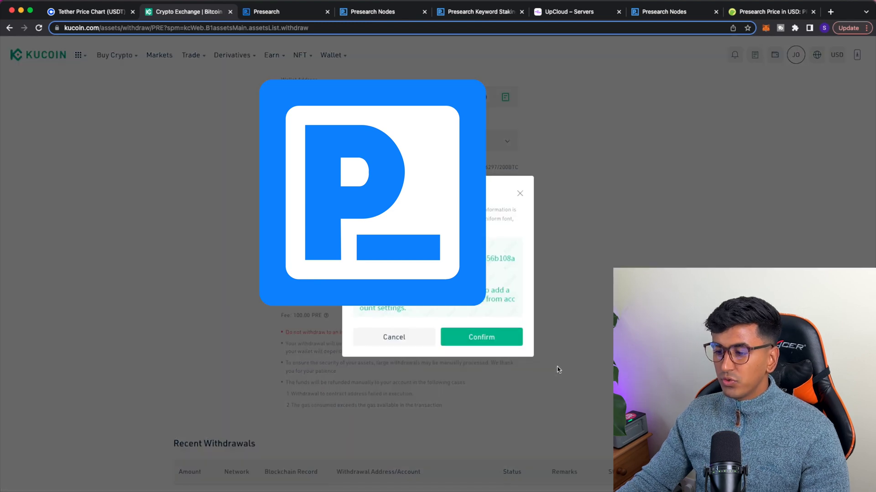
Step: Submit the 4015.8793 PRE withdrawal, entering the account password and two-factor code
{"action": "left_click", "coordinate": [480, 336]}
{"action": "left_click", "coordinate": [366, 225]}
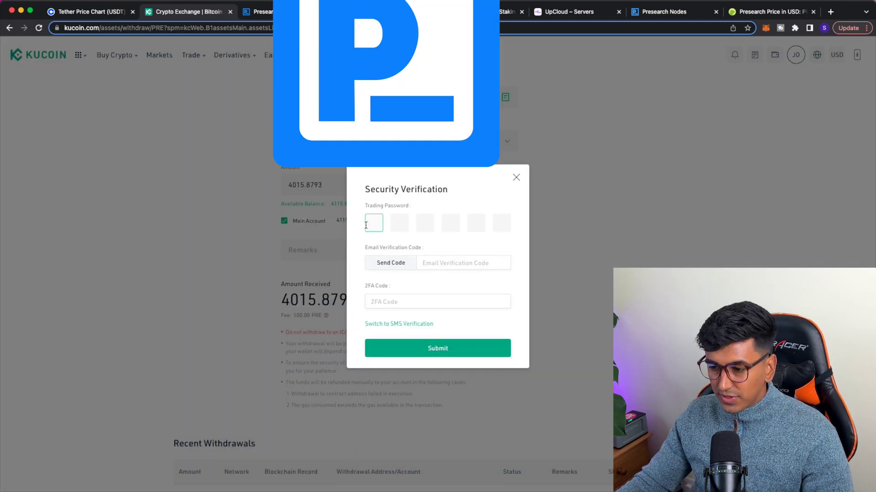
{"action": "type", "text": "******"}
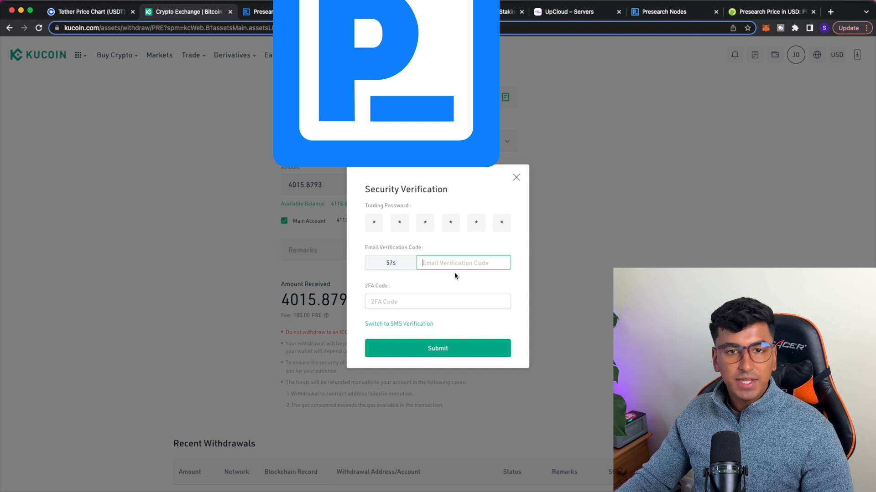
{"action": "left_click", "coordinate": [422, 300]}
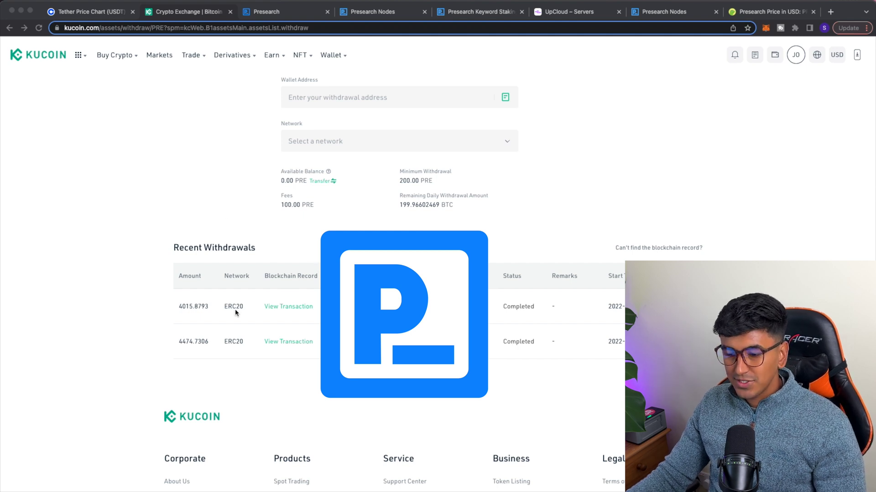
Step: Check the completed 4015.8793 PRE withdrawal and close its details
{"action": "left_click", "coordinate": [181, 309]}
{"action": "left_click_drag", "start_coordinate": [186, 306], "coordinate": [209, 306]}
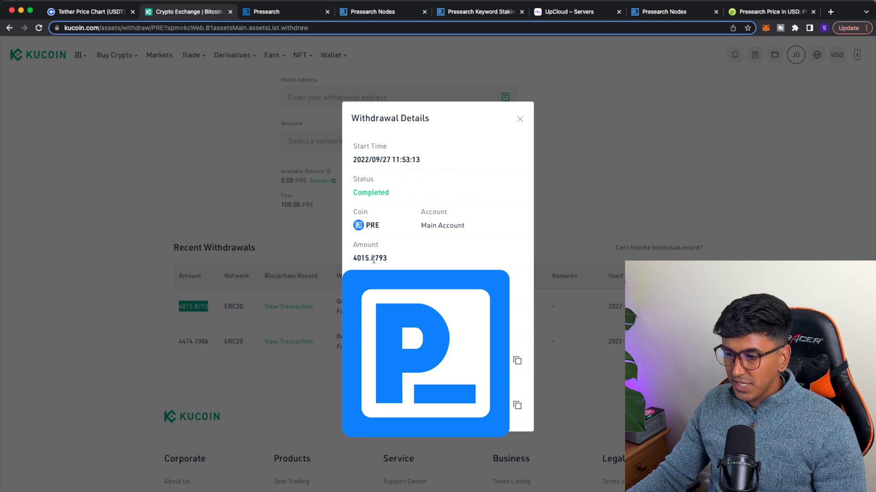
{"action": "left_click", "coordinate": [617, 163]}
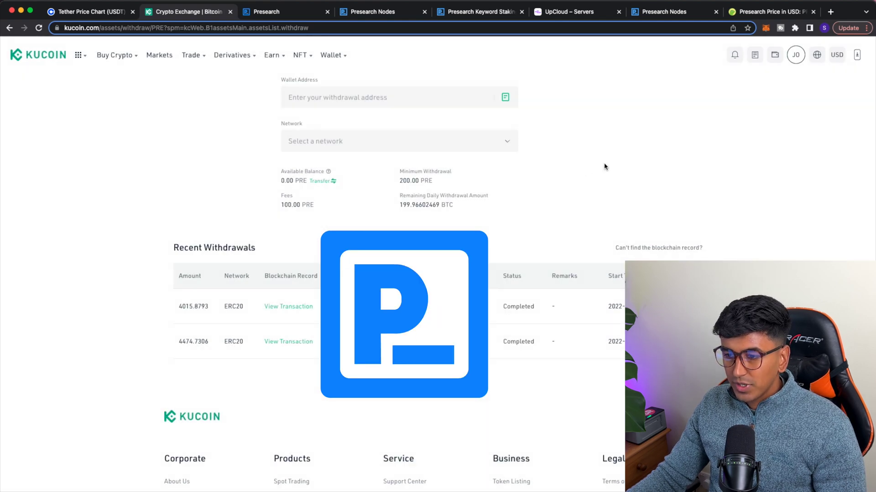
{"action": "scroll", "coordinate": [353, 42], "scroll_direction": "down", "scroll_amount": 1}
Step: Reload the Presearch Nodes dashboard so Available to Stake shows 4,621 PRE
{"action": "left_click", "coordinate": [396, 14]}
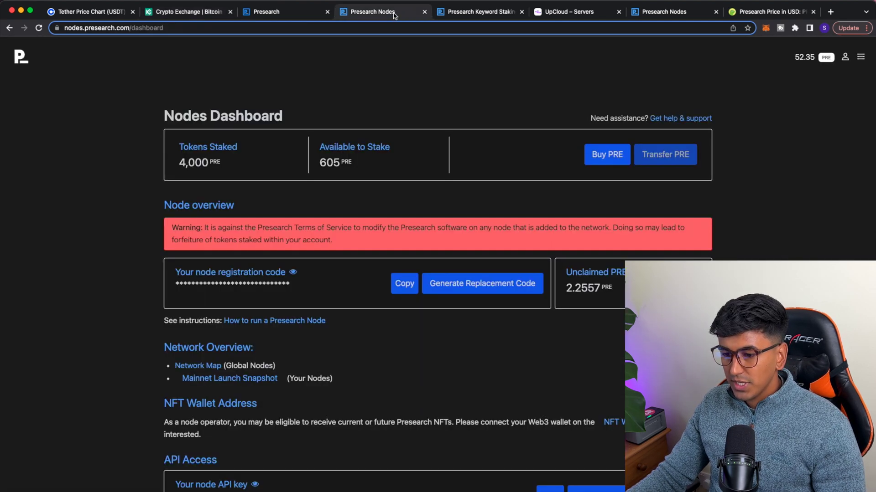
{"action": "scroll", "coordinate": [367, 140], "scroll_direction": "down", "scroll_amount": 1}
{"action": "left_click", "coordinate": [39, 28]}
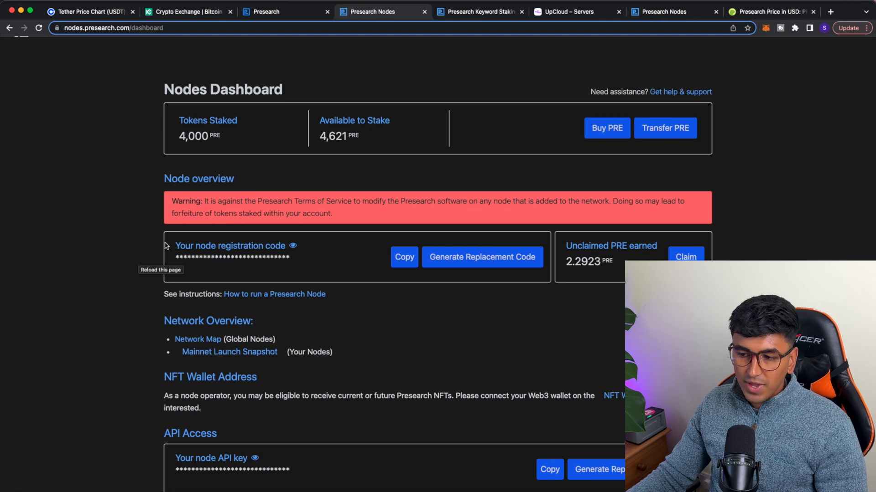
{"action": "double_click", "coordinate": [337, 136]}
{"action": "left_click", "coordinate": [347, 141]}
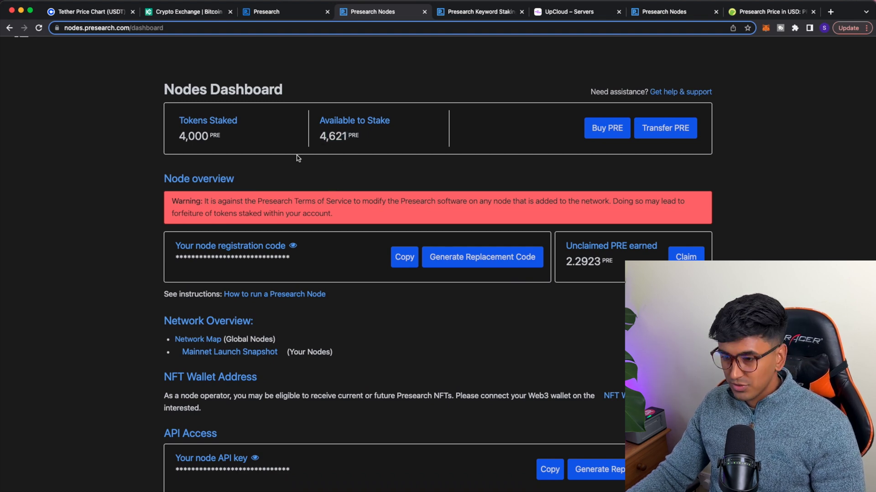
{"action": "scroll", "coordinate": [428, 201], "scroll_direction": "down", "scroll_amount": 5}
{"action": "scroll", "coordinate": [428, 201], "scroll_direction": "up", "scroll_amount": 6}
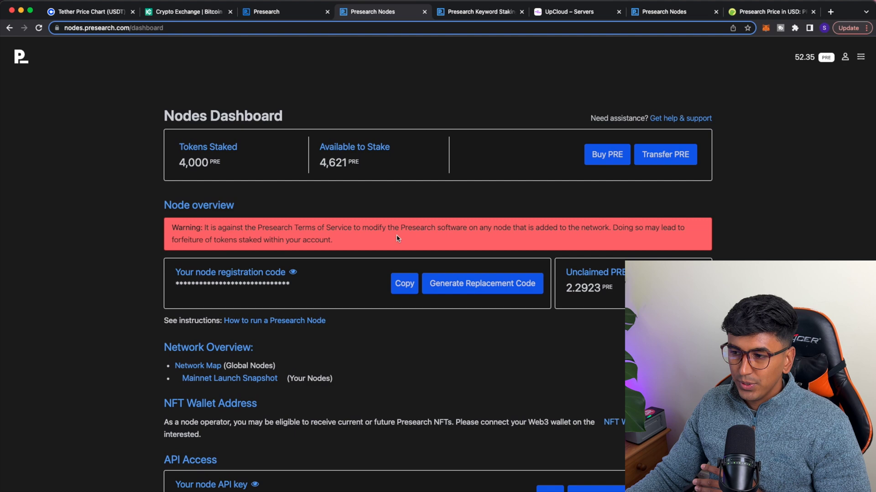
{"action": "left_click", "coordinate": [591, 9]}
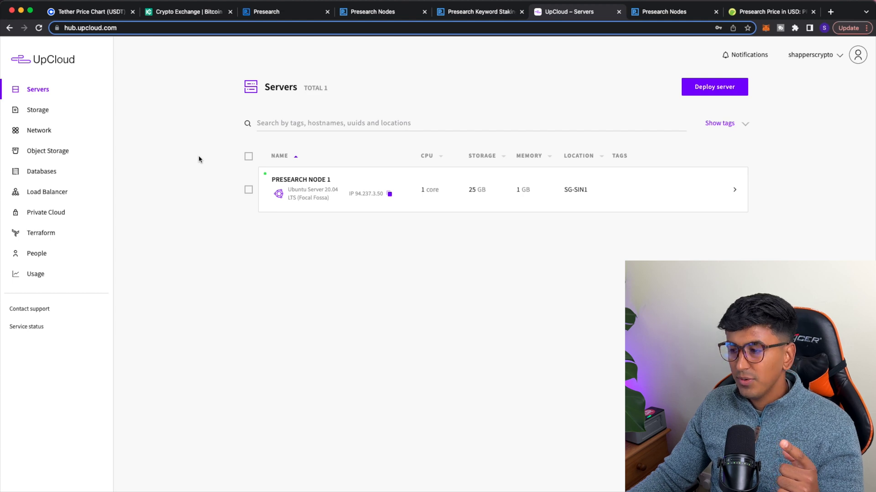
Step: Check the $35.05 balance on UpCloud's billing page, then return to Presearch Nodes
{"action": "left_click", "coordinate": [838, 56]}
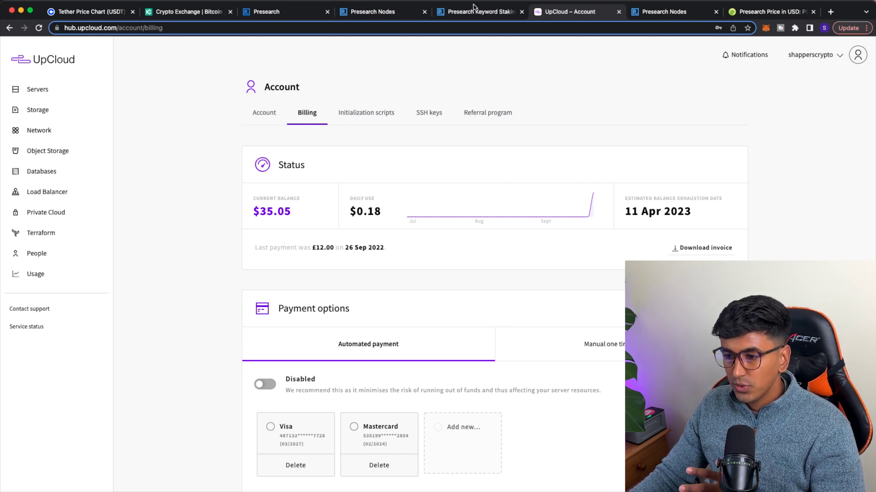
{"action": "key", "text": "super+4"}
{"action": "scroll", "coordinate": [512, 260], "scroll_direction": "down", "scroll_amount": 10}
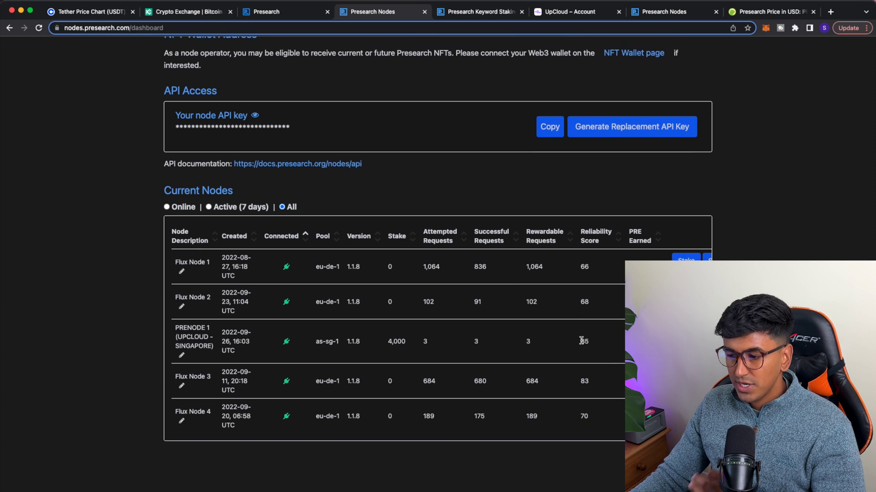
{"action": "double_click", "coordinate": [582, 341]}
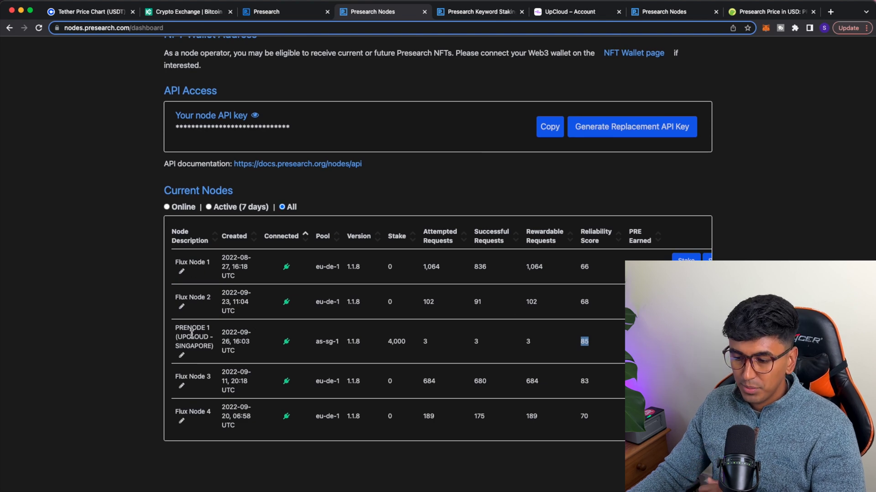
{"action": "scroll", "coordinate": [263, 356], "scroll_direction": "up", "scroll_amount": 8}
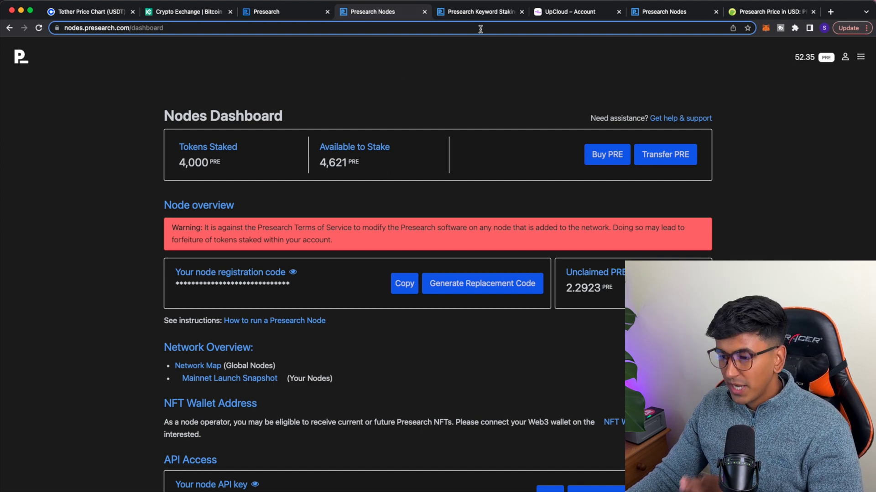
Step: Show UpCloud's saved PRESEARCH INSTALL initialization script beside the install-commands note
{"action": "left_click", "coordinate": [561, 12]}
{"action": "scroll", "coordinate": [600, 112], "scroll_direction": "down", "scroll_amount": 1}
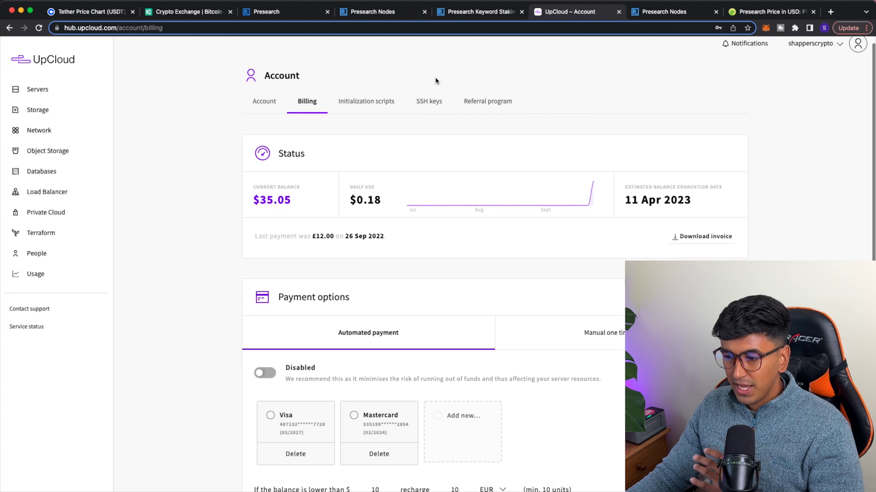
{"action": "scroll", "coordinate": [808, 76], "scroll_direction": "up", "scroll_amount": 1}
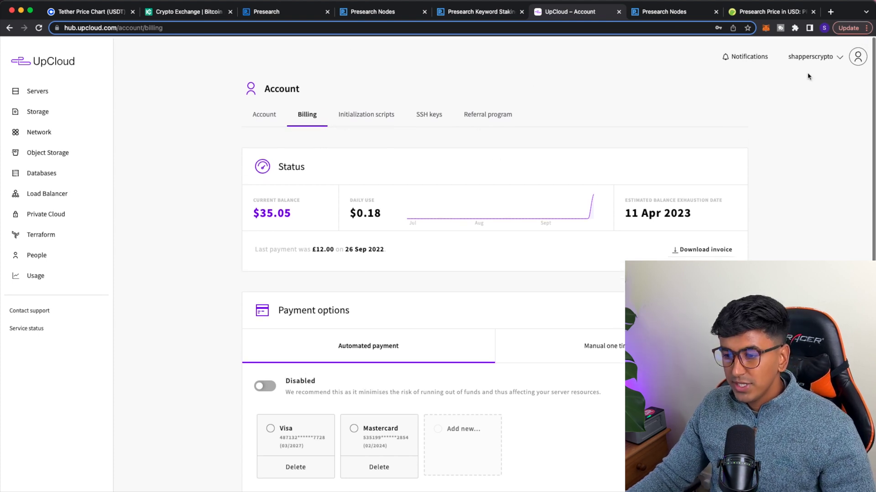
{"action": "left_click", "coordinate": [378, 120]}
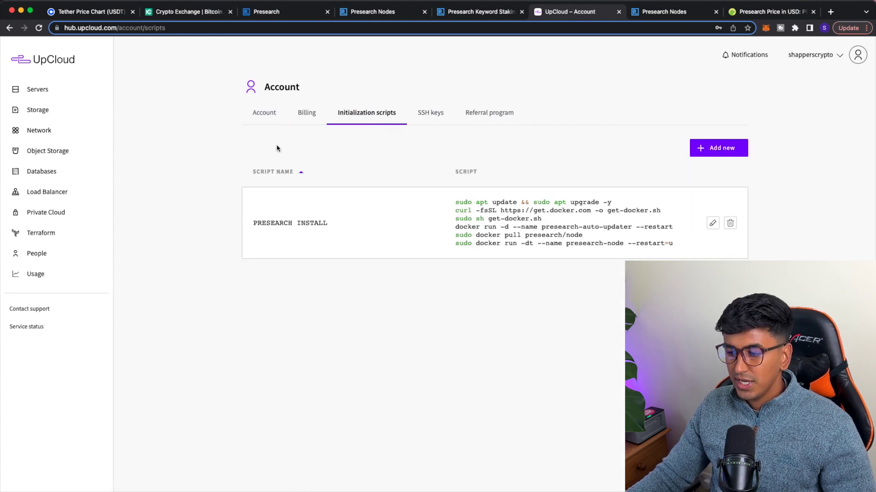
{"action": "key", "text": "super+Tab"}
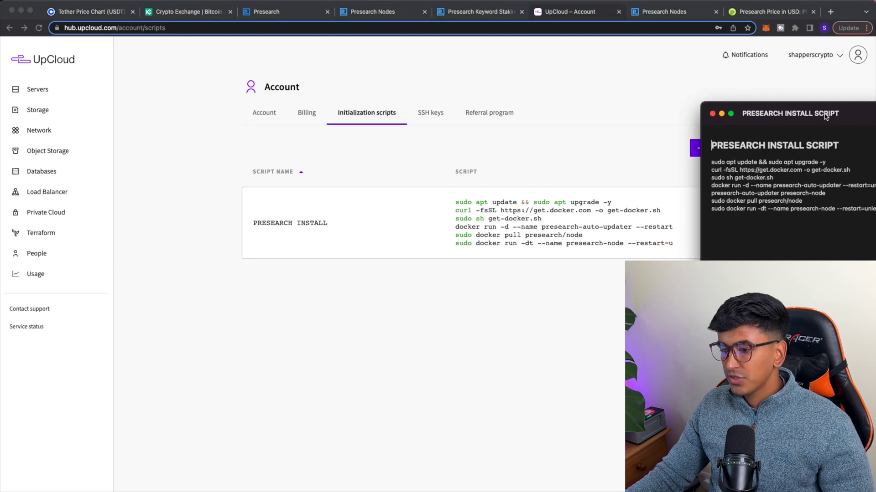
Step: Place the install script note over the browser and find REGISTRATION in the docker command
{"action": "left_click_drag", "start_coordinate": [824, 116], "coordinate": [307, 42]}
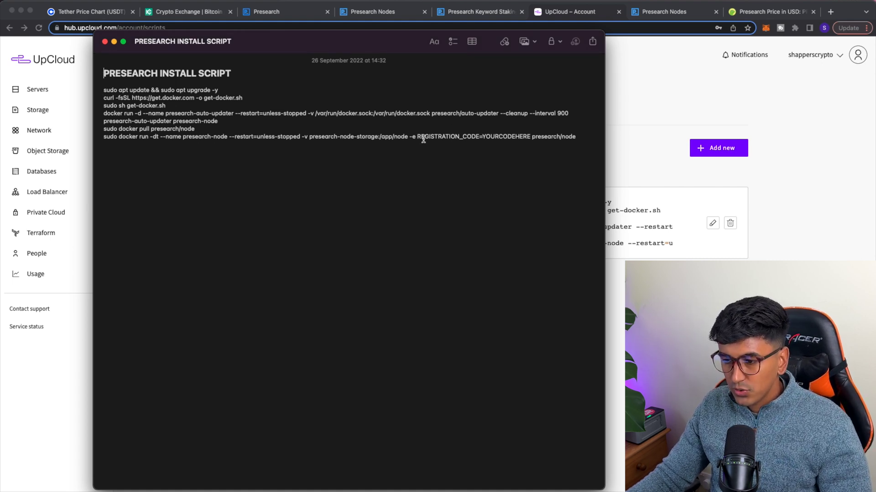
{"action": "left_click_drag", "start_coordinate": [416, 138], "coordinate": [460, 138]}
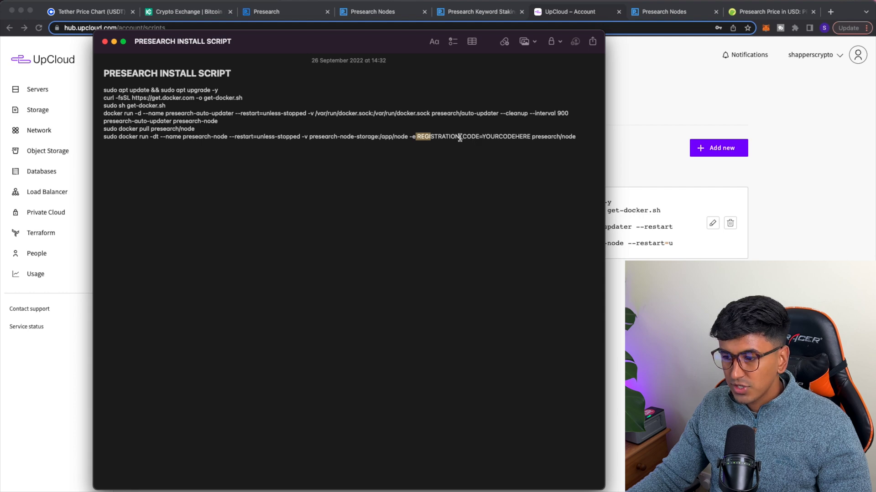
{"action": "left_click", "coordinate": [458, 137]}
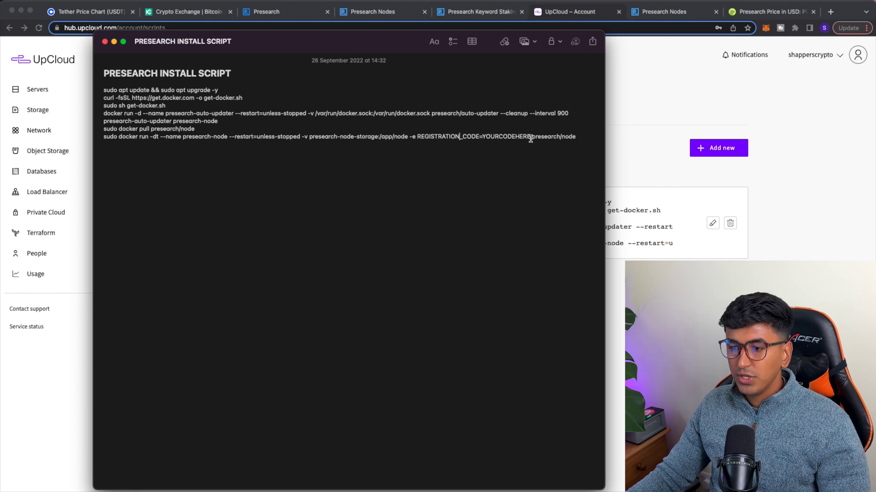
Step: Copy the node registration code from the dashboard and select YOURCODEHERE in the script's last line
{"action": "left_click", "coordinate": [384, 18]}
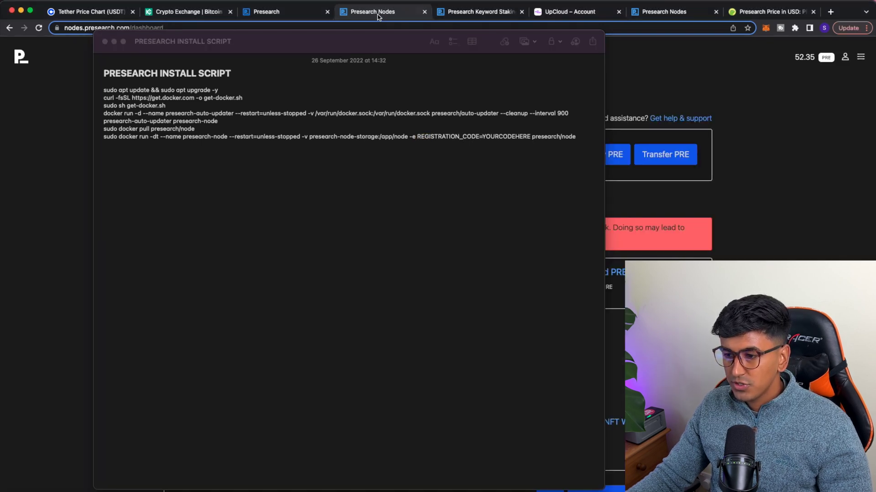
{"action": "left_click", "coordinate": [114, 42]}
{"action": "left_click", "coordinate": [404, 290]}
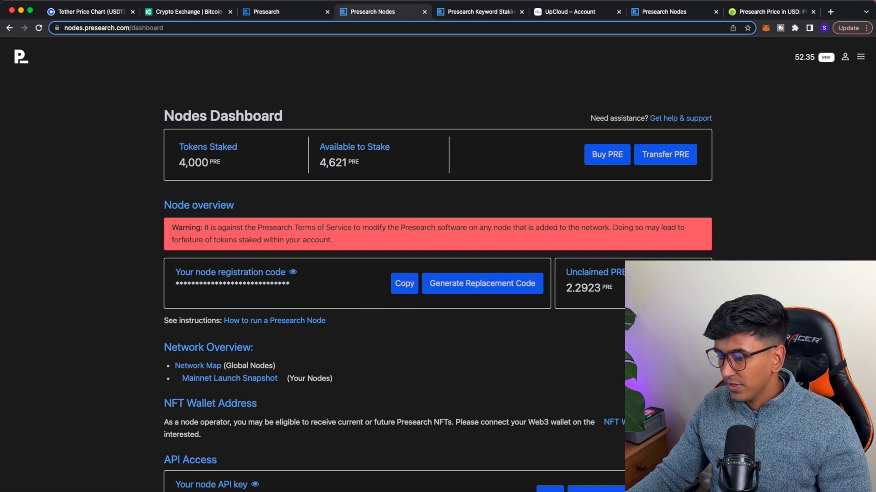
{"action": "key", "text": "super+Tab"}
{"action": "left_click", "coordinate": [461, 137]}
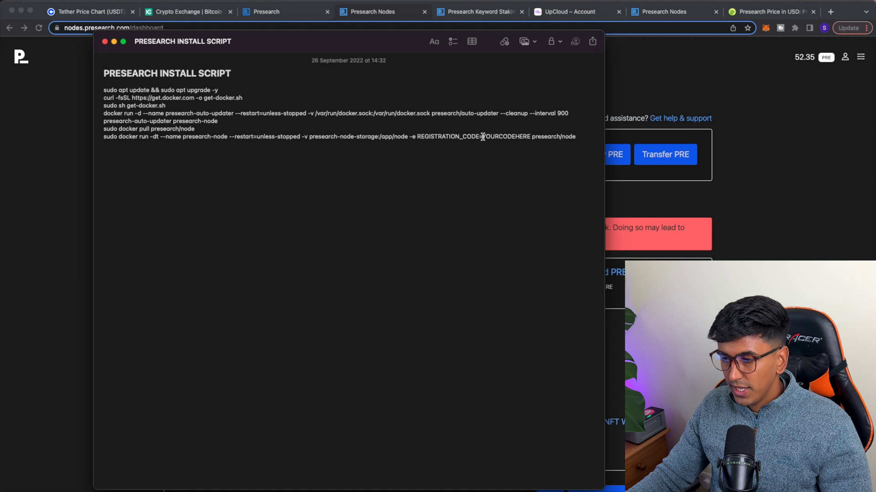
{"action": "left_click_drag", "start_coordinate": [531, 137], "coordinate": [486, 138]}
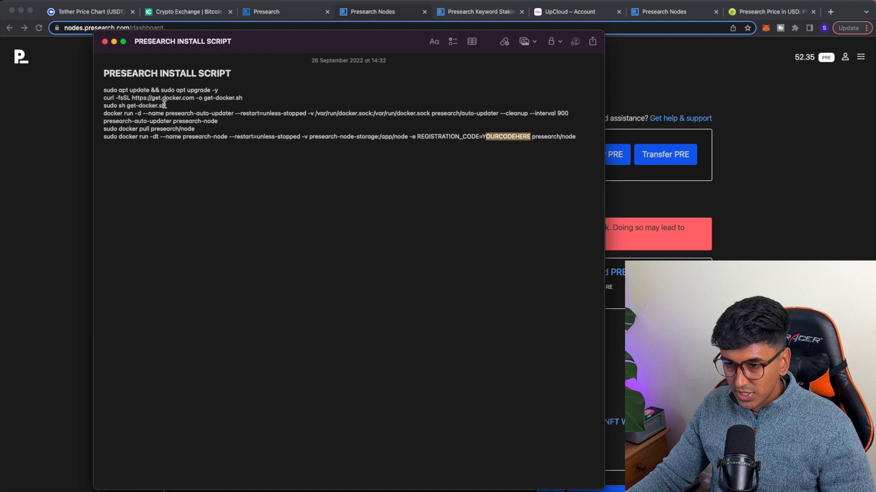
{"action": "left_click", "coordinate": [112, 42]}
{"action": "left_click", "coordinate": [564, 14]}
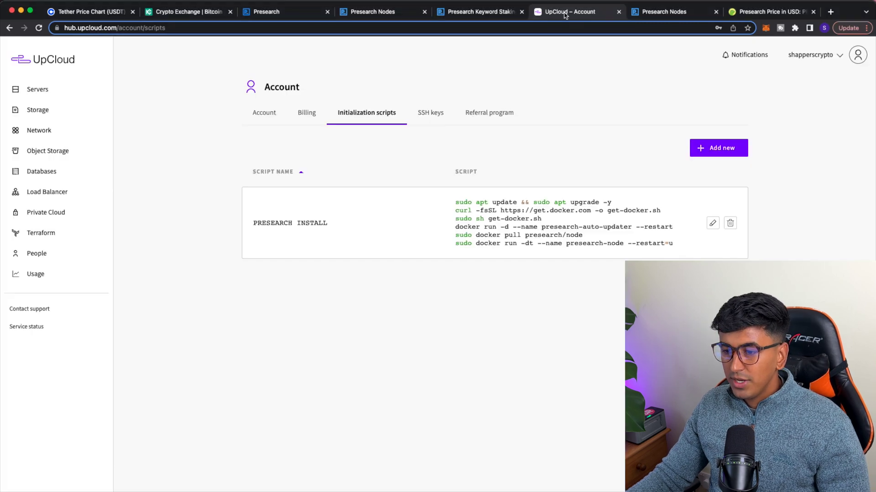
{"action": "left_click", "coordinate": [857, 57]}
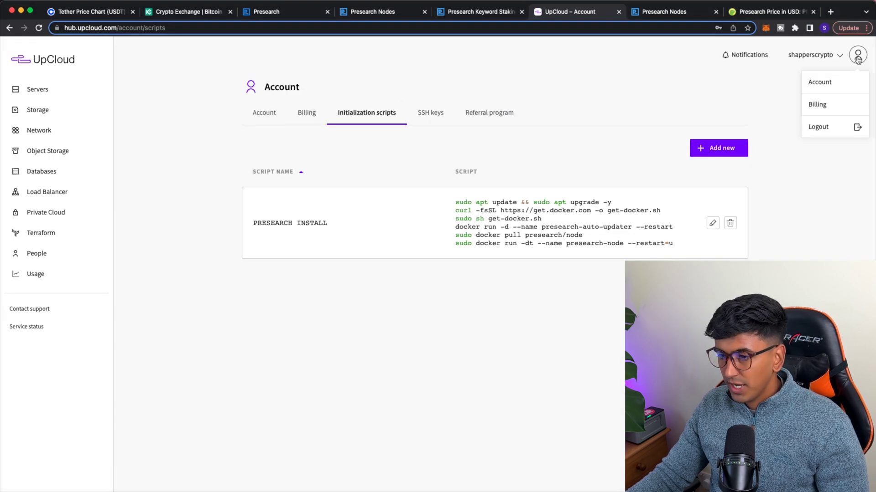
{"action": "left_click", "coordinate": [820, 82]}
{"action": "left_click", "coordinate": [384, 114]}
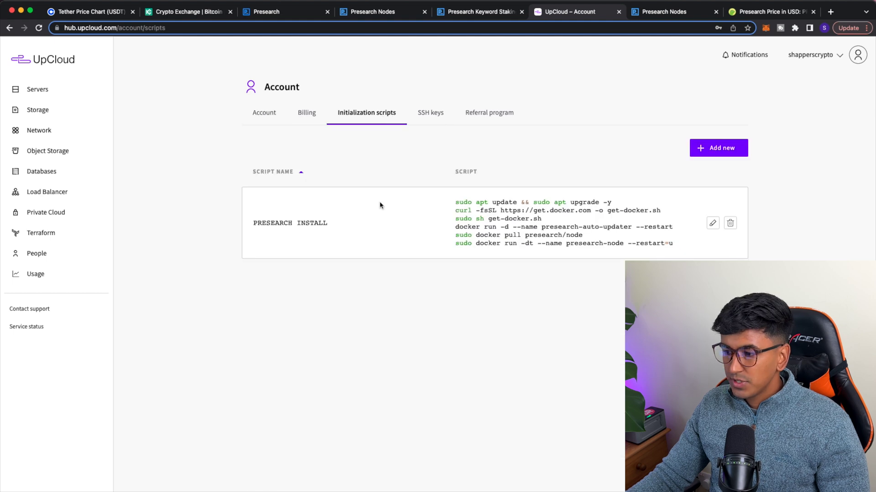
{"action": "left_click", "coordinate": [697, 146]}
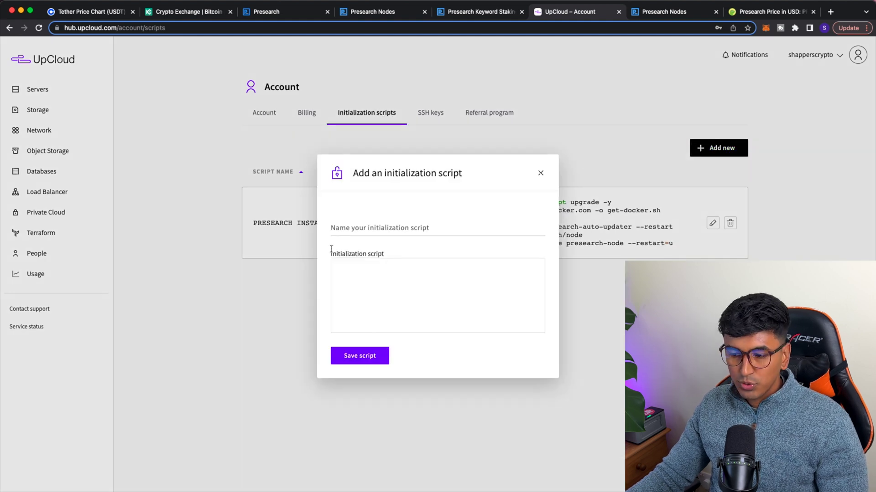
{"action": "left_click", "coordinate": [358, 227]}
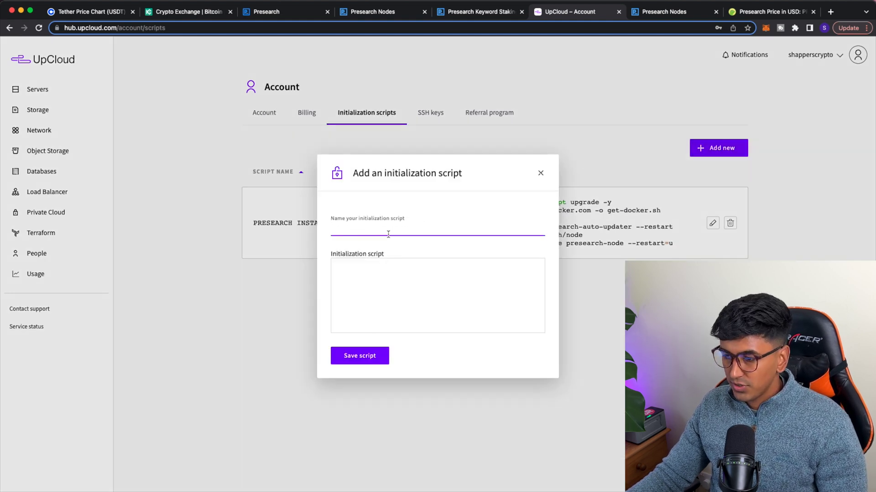
{"action": "left_click", "coordinate": [361, 273]}
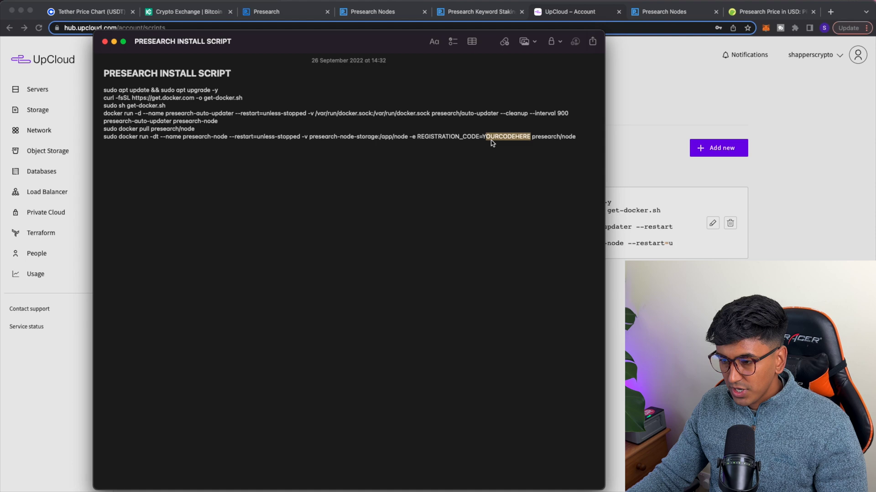
{"action": "left_click", "coordinate": [370, 12]}
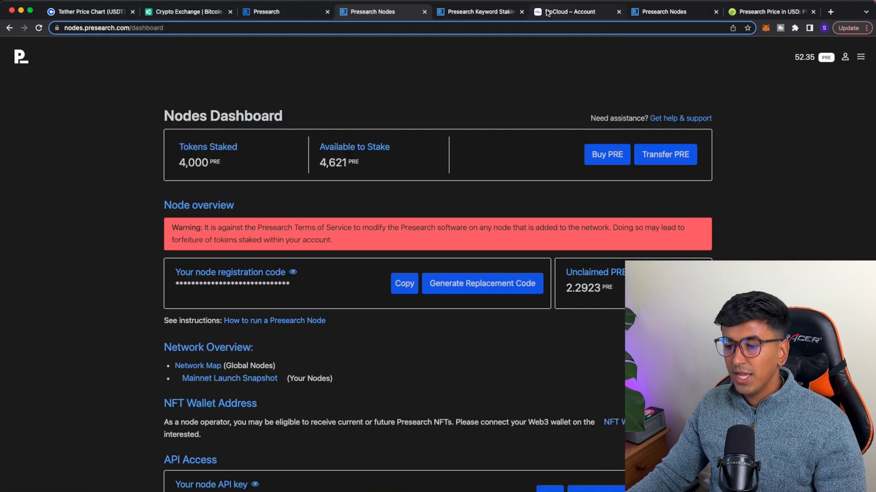
{"action": "left_click", "coordinate": [565, 11]}
{"action": "left_click", "coordinate": [541, 173]}
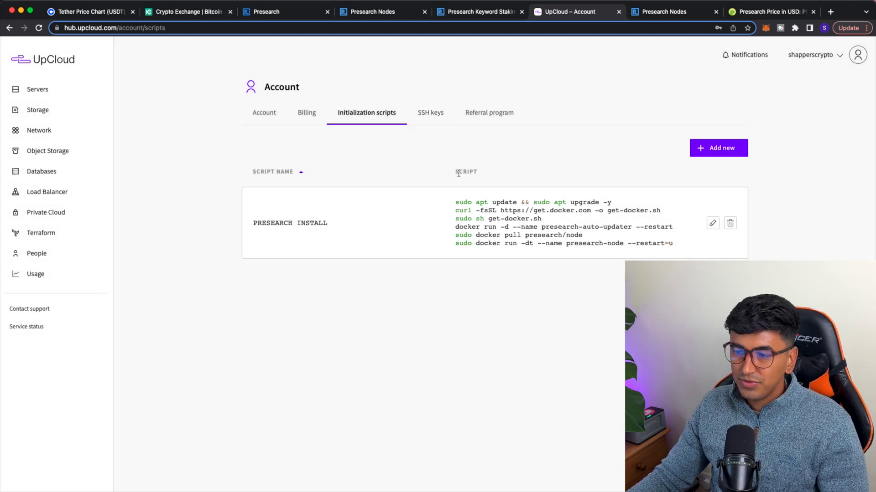
Step: Go to UpCloud's SSH keys list, then switch to the folder holding the SSH key files
{"action": "left_click", "coordinate": [437, 113]}
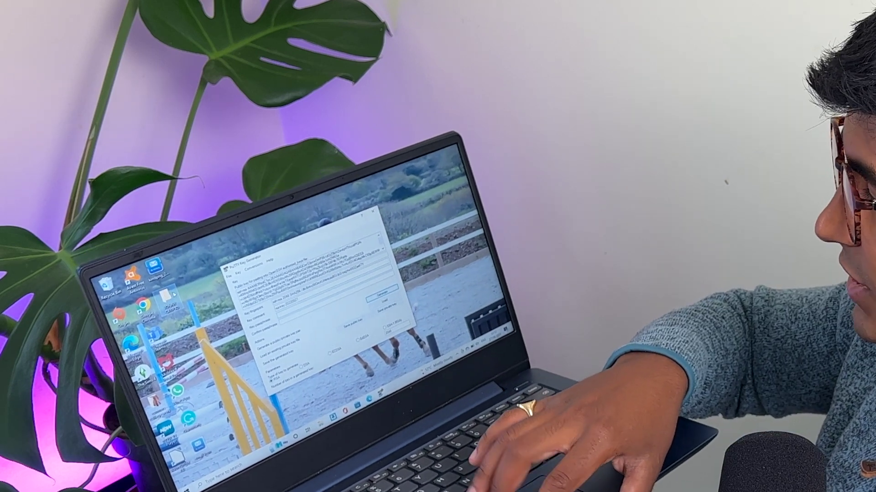
{"action": "key", "text": "alt+Tab"}
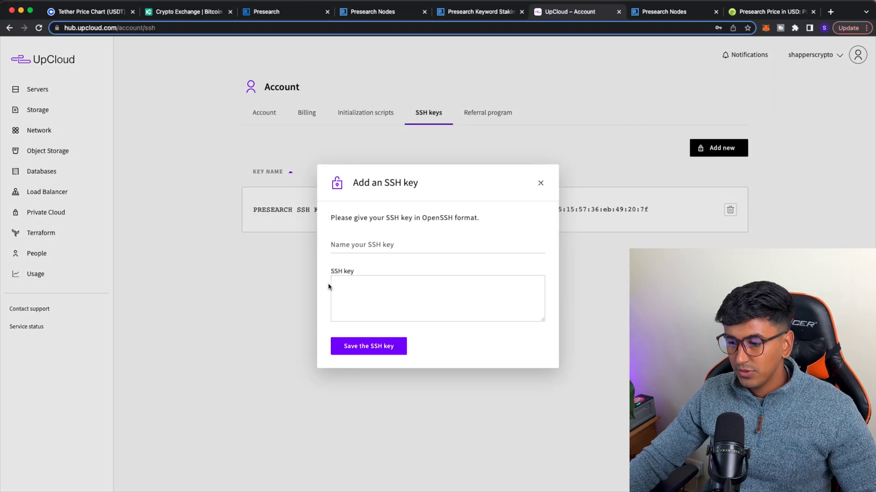
Step: Begin naming the SSH key, bring up Deploy a new server and its locations, then return to Presearch Nodes
{"action": "left_click", "coordinate": [359, 251]}
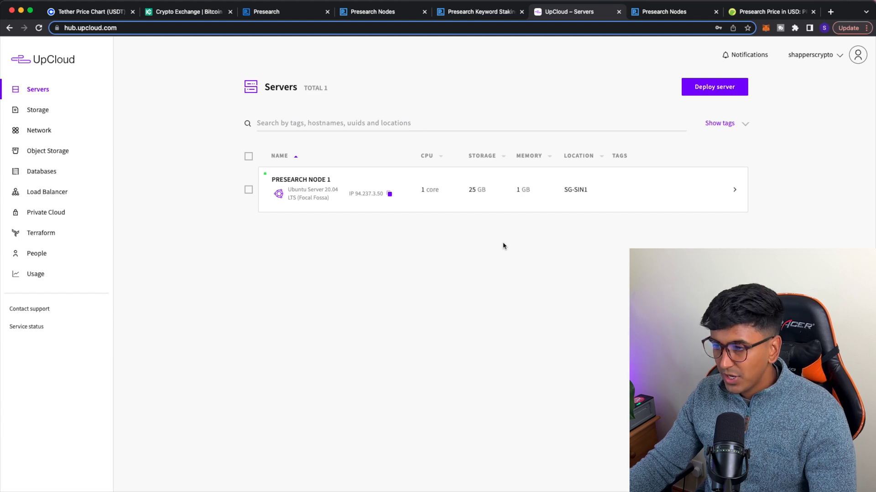
{"action": "left_click", "coordinate": [721, 86]}
{"action": "scroll", "coordinate": [436, 344], "scroll_direction": "down", "scroll_amount": 4}
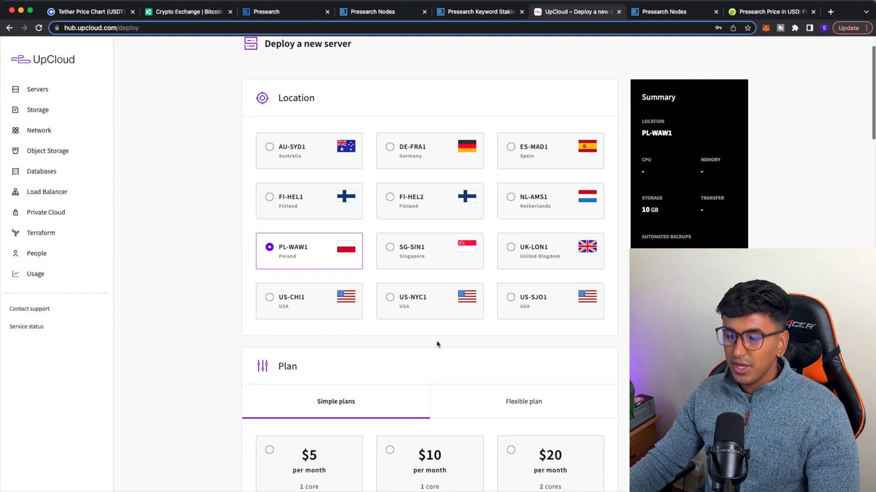
{"action": "scroll", "coordinate": [427, 344], "scroll_direction": "up", "scroll_amount": 2}
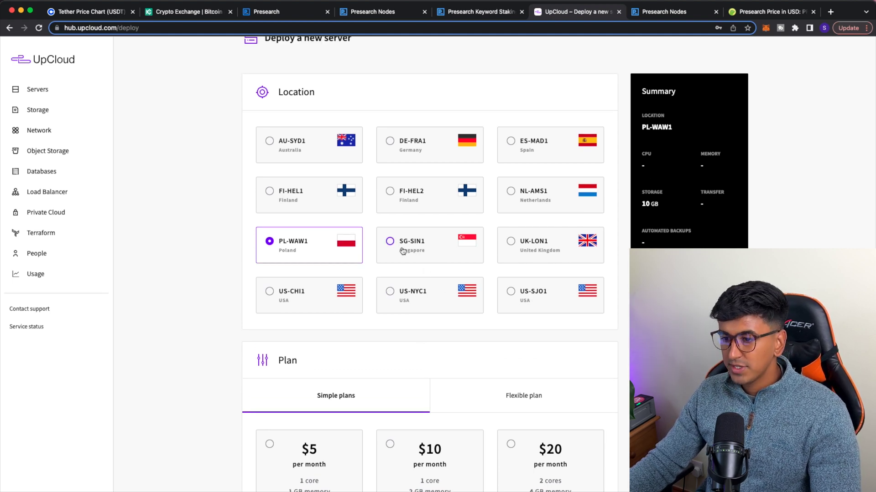
{"action": "left_click", "coordinate": [380, 13]}
Step: From the Presearch search page, go through the side panel to the node dashboard's Network Map
{"action": "scroll", "coordinate": [312, 270], "scroll_direction": "down", "scroll_amount": 2}
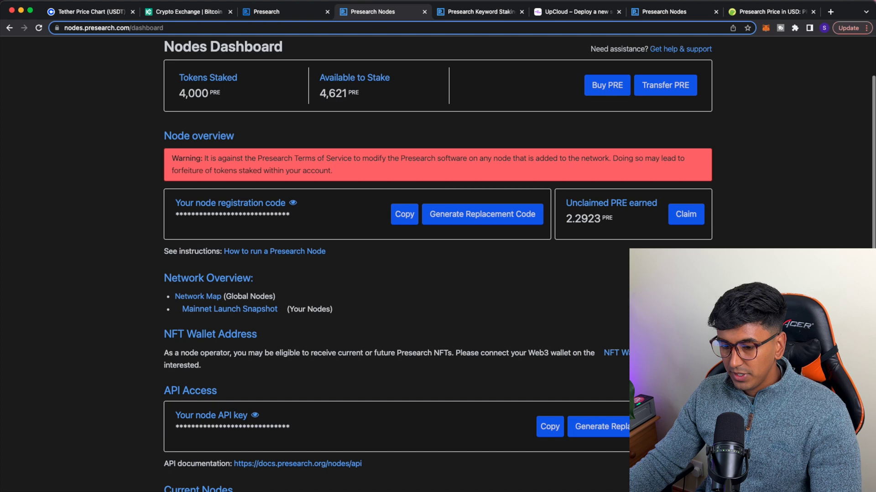
{"action": "left_click", "coordinate": [273, 12]}
{"action": "left_click", "coordinate": [860, 57]}
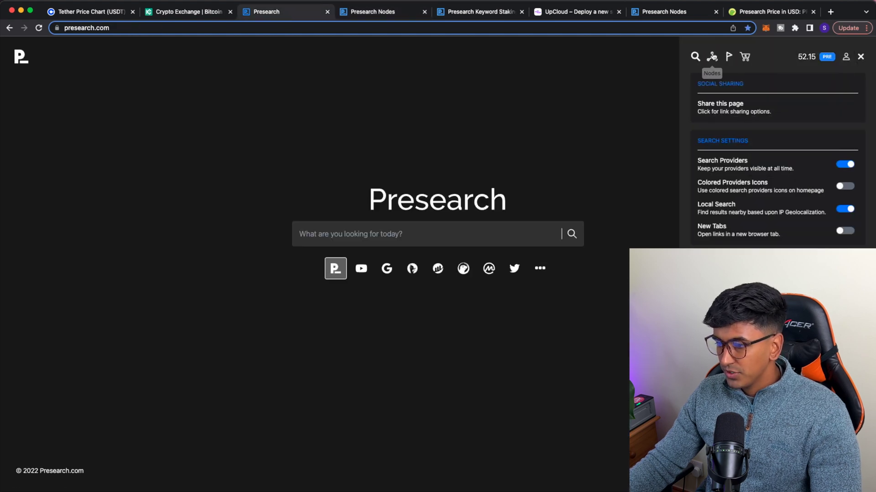
{"action": "left_click", "coordinate": [712, 57]}
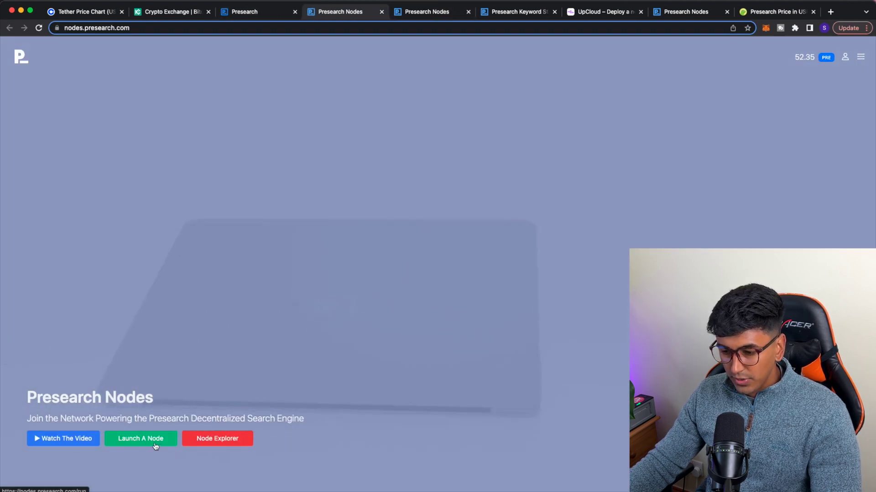
{"action": "left_click", "coordinate": [232, 440]}
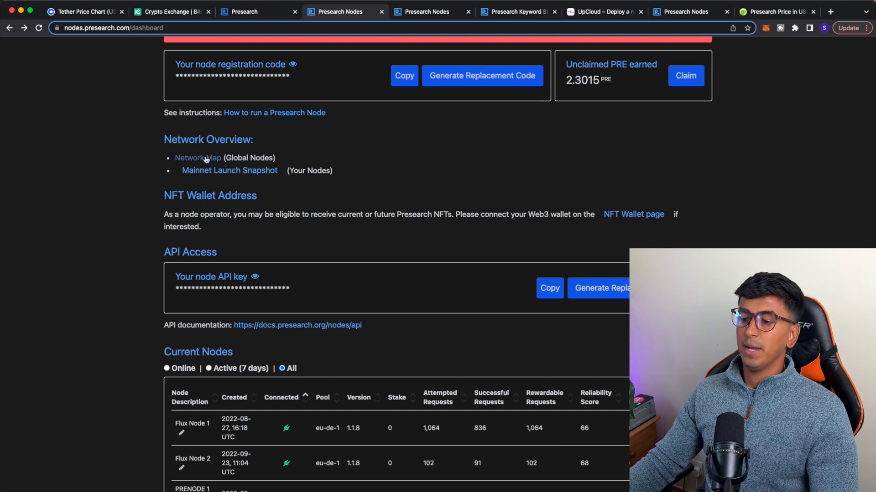
{"action": "left_click", "coordinate": [206, 158]}
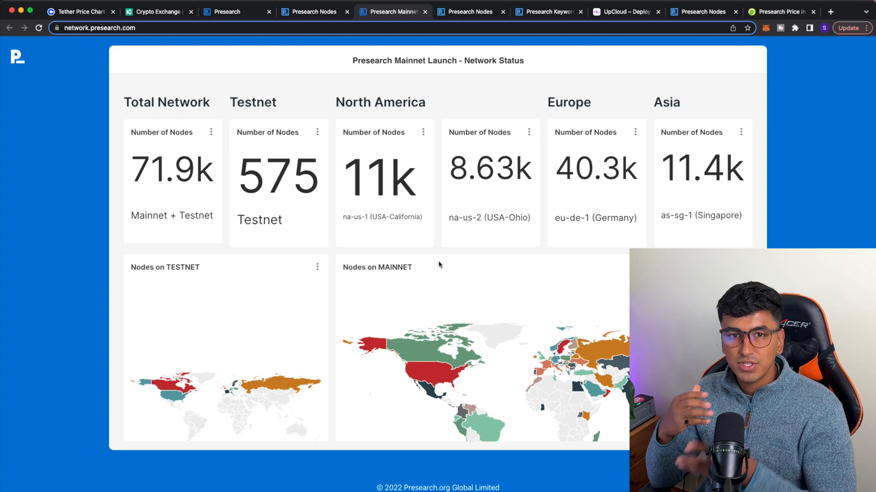
Step: Highlight the regional node counts, including 11.4k in Asia and 8.63k in USA-Ohio
{"action": "scroll", "coordinate": [439, 265], "scroll_direction": "down", "scroll_amount": 1}
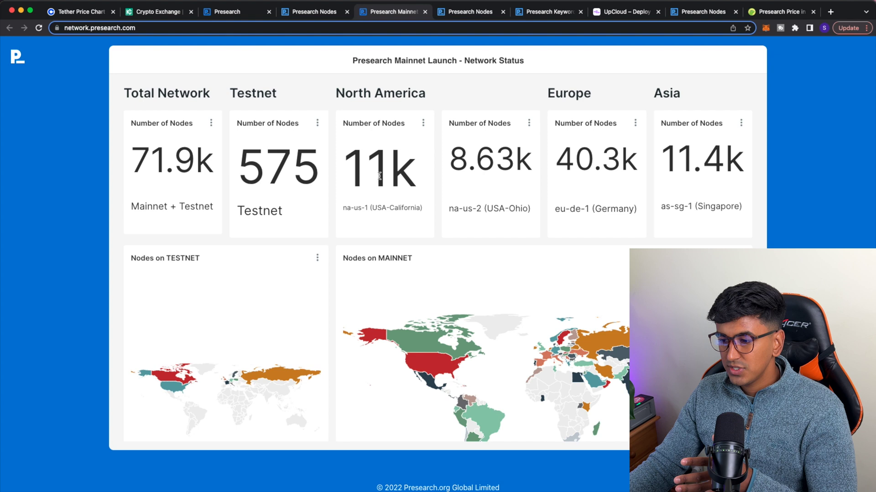
{"action": "left_click_drag", "start_coordinate": [376, 173], "coordinate": [709, 136]}
{"action": "left_click", "coordinate": [682, 165]}
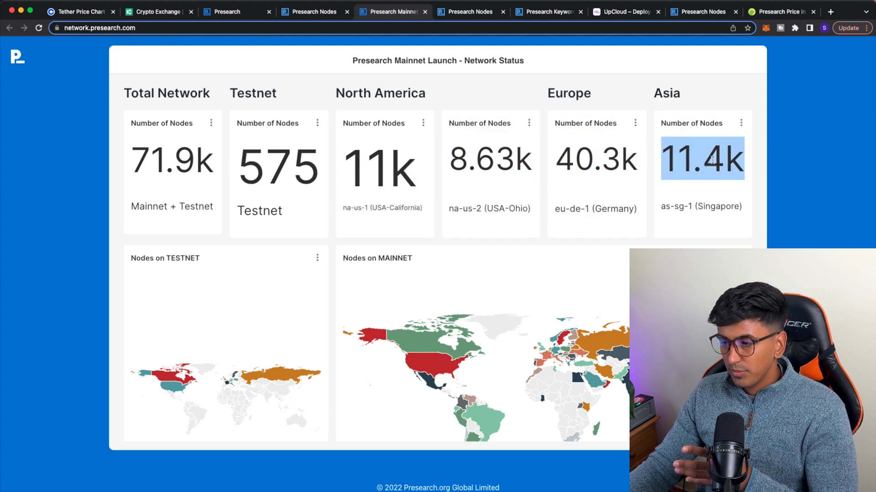
{"action": "left_click_drag", "start_coordinate": [444, 156], "coordinate": [544, 163]}
{"action": "left_click", "coordinate": [473, 249]}
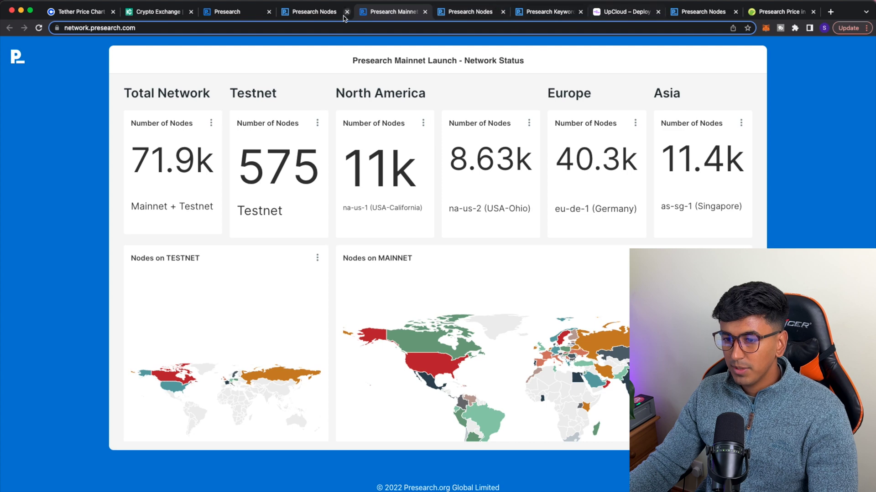
Step: Choose US-SJO1 as location, the $5 per month plan, and Ubuntu Server 20.04
{"action": "left_click", "coordinate": [624, 12]}
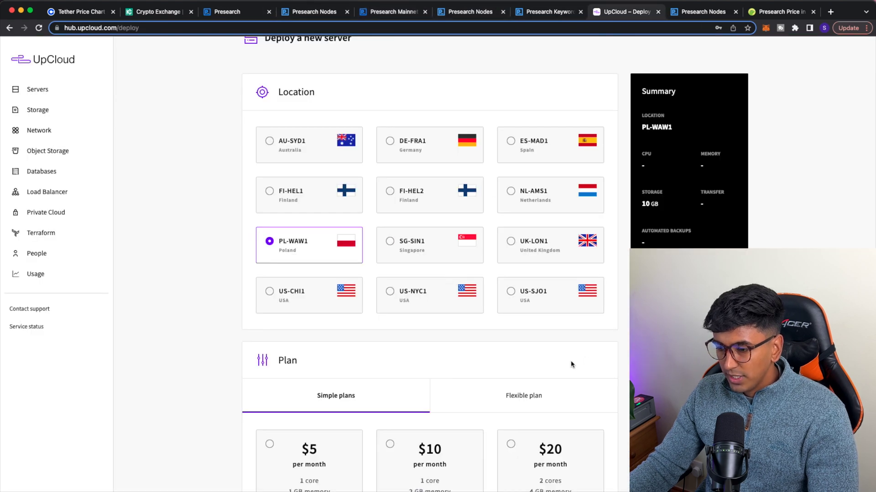
{"action": "scroll", "coordinate": [535, 354], "scroll_direction": "down", "scroll_amount": 1}
{"action": "scroll", "coordinate": [479, 264], "scroll_direction": "down", "scroll_amount": 2}
{"action": "left_click", "coordinate": [518, 237]}
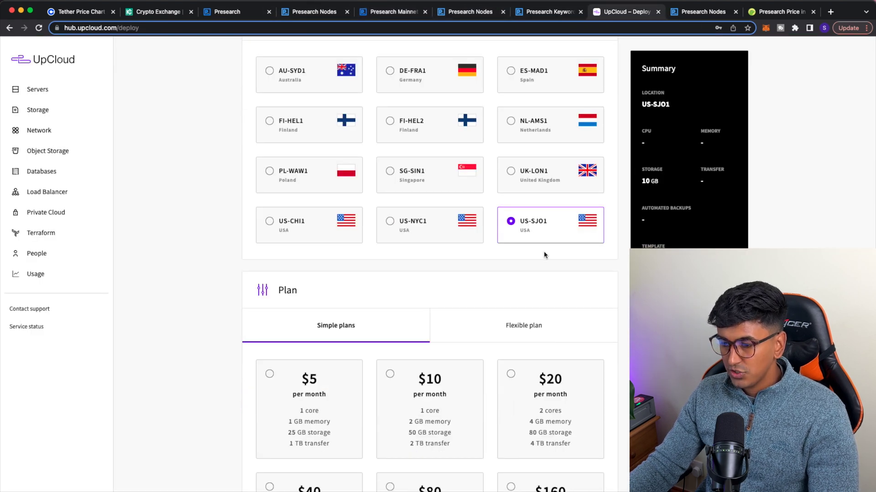
{"action": "scroll", "coordinate": [543, 241], "scroll_direction": "down", "scroll_amount": 3}
{"action": "scroll", "coordinate": [456, 230], "scroll_direction": "down", "scroll_amount": 1}
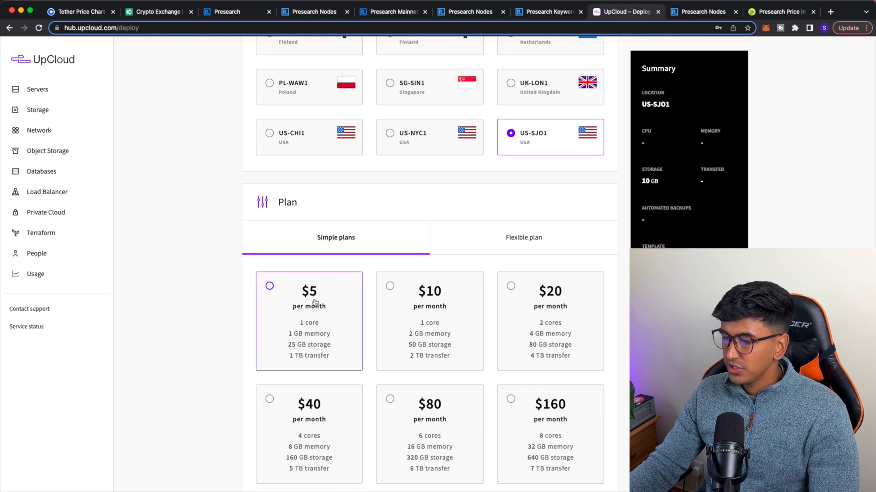
{"action": "left_click", "coordinate": [270, 286]}
{"action": "scroll", "coordinate": [538, 226], "scroll_direction": "down", "scroll_amount": 6}
{"action": "scroll", "coordinate": [583, 378], "scroll_direction": "down", "scroll_amount": 8}
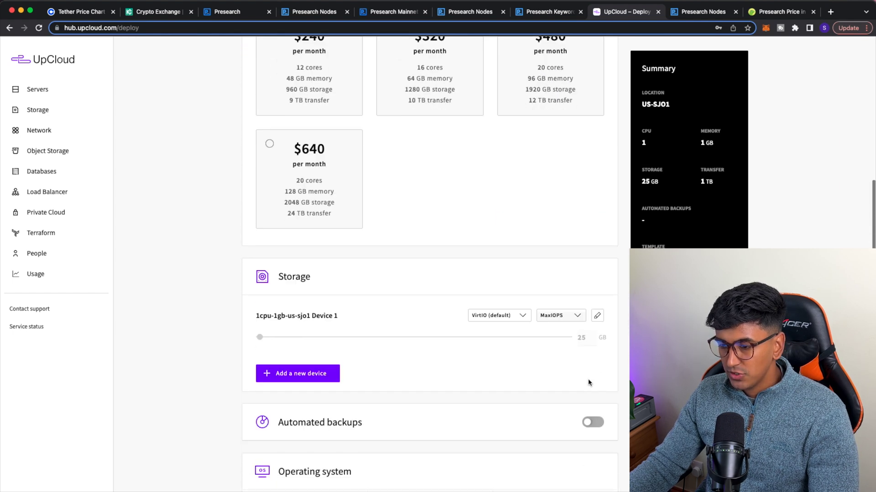
{"action": "scroll", "coordinate": [466, 303], "scroll_direction": "down", "scroll_amount": 1}
{"action": "scroll", "coordinate": [467, 303], "scroll_direction": "down", "scroll_amount": 6}
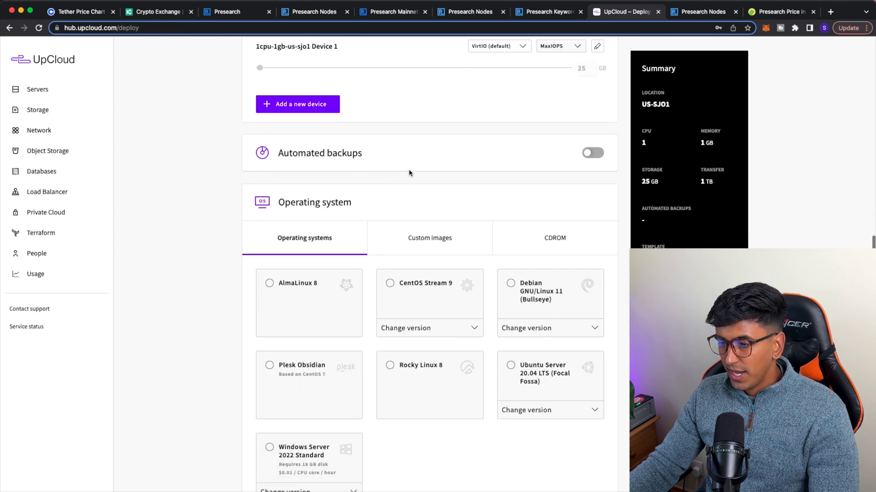
{"action": "scroll", "coordinate": [546, 283], "scroll_direction": "up", "scroll_amount": 1}
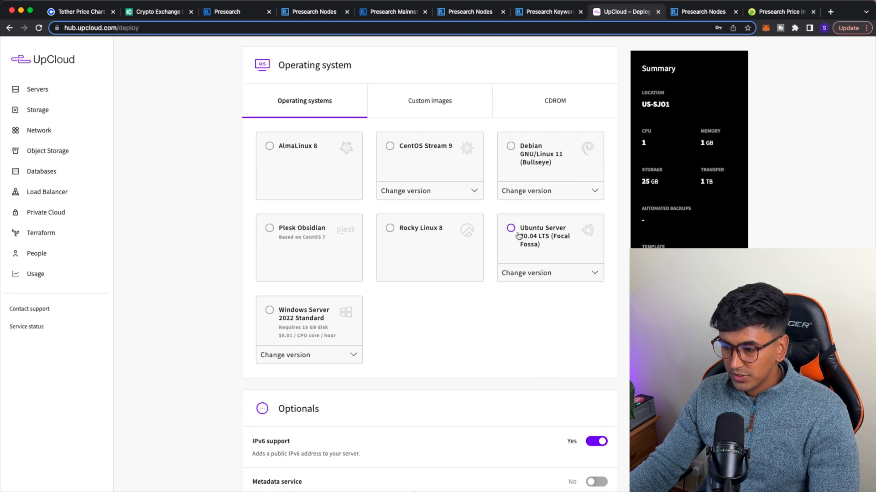
{"action": "left_click", "coordinate": [521, 239]}
Step: Attach the PRESEARCH SSH KEY and load the PRESEARCH INSTALL initialization script
{"action": "scroll", "coordinate": [549, 322], "scroll_direction": "down", "scroll_amount": 5}
{"action": "scroll", "coordinate": [447, 303], "scroll_direction": "down", "scroll_amount": 5}
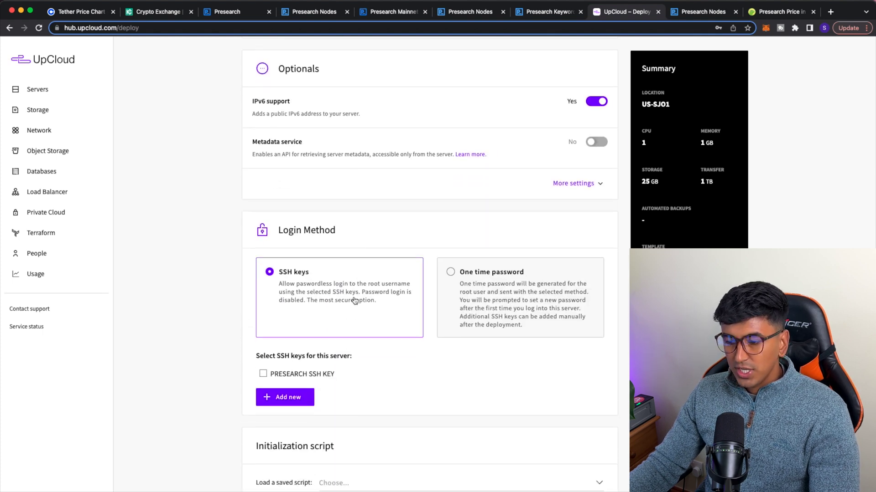
{"action": "left_click", "coordinate": [280, 300]}
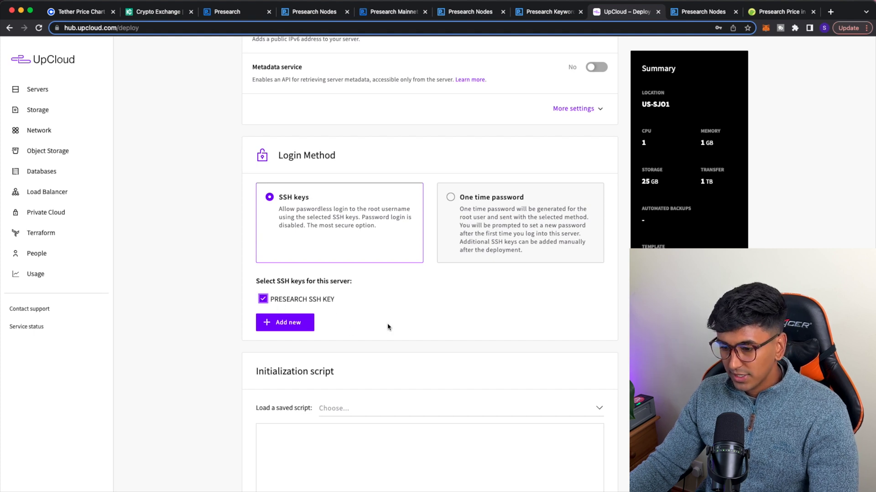
{"action": "scroll", "coordinate": [390, 328], "scroll_direction": "down", "scroll_amount": 5}
{"action": "left_click", "coordinate": [348, 223]}
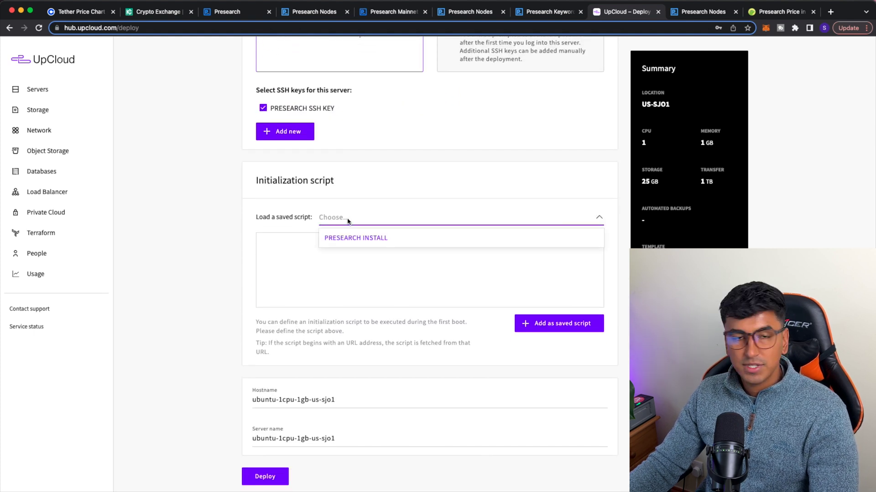
{"action": "left_click", "coordinate": [344, 239]}
Step: Name the server PRESEARCH NODE 2 and deploy it
{"action": "scroll", "coordinate": [448, 344], "scroll_direction": "down", "scroll_amount": 2}
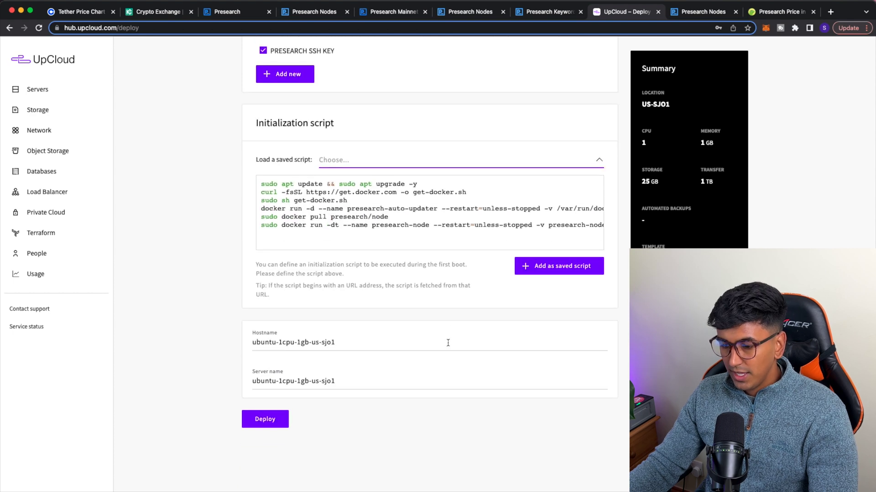
{"action": "left_click_drag", "start_coordinate": [351, 381], "coordinate": [243, 381]}
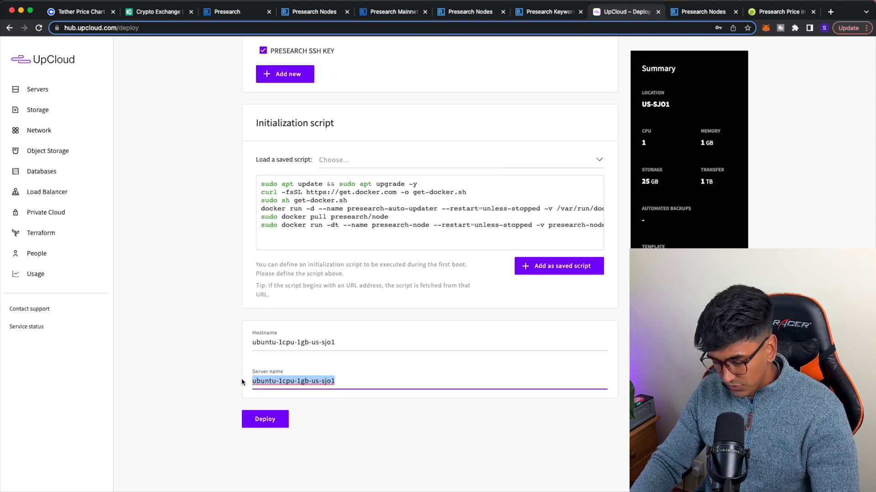
{"action": "type", "text": "PR"}
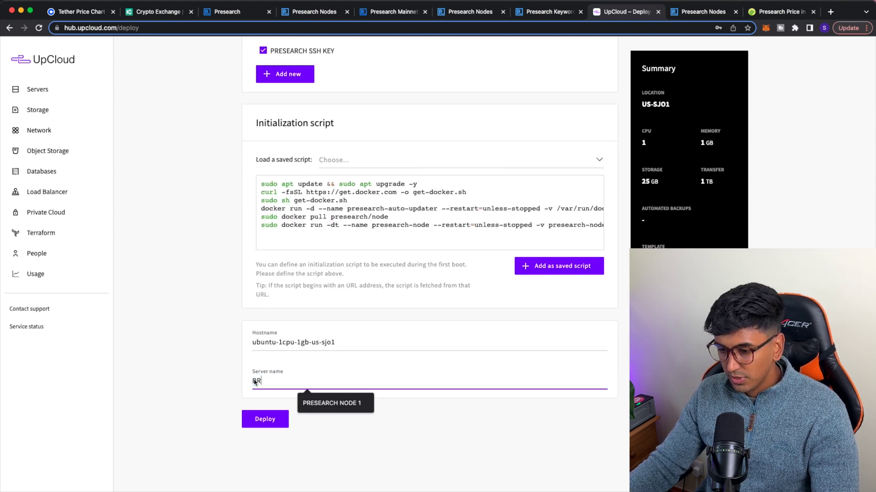
{"action": "left_click", "coordinate": [322, 403]}
{"action": "key", "text": "BackSpace"}
{"action": "type", "text": "2"}
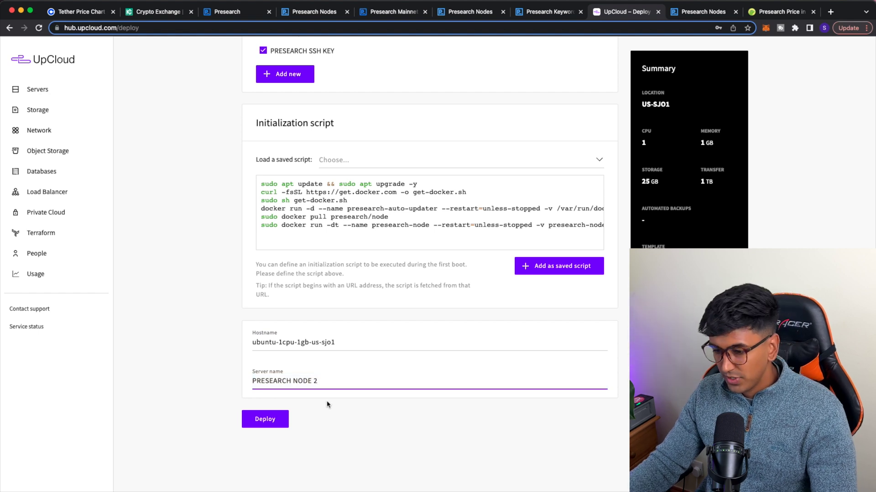
{"action": "left_click", "coordinate": [256, 420]}
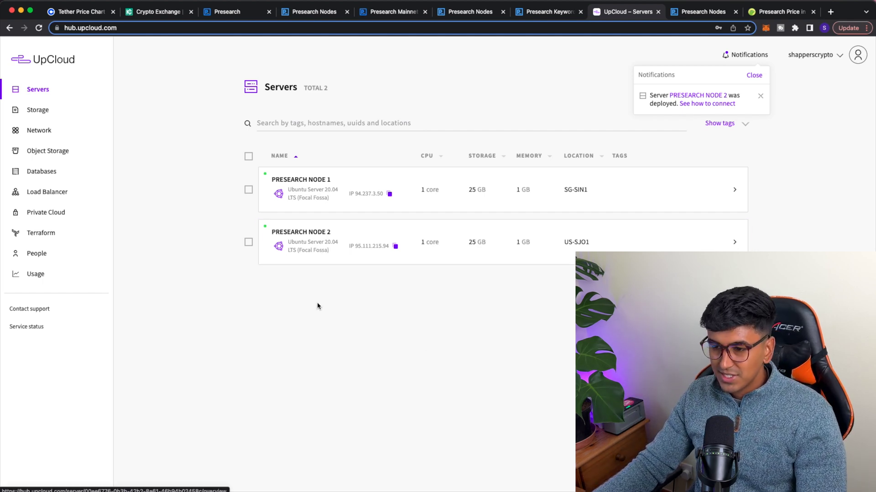
Step: Switch to the Presearch node dashboard and close the extra and duplicate tabs
{"action": "left_click", "coordinate": [325, 16]}
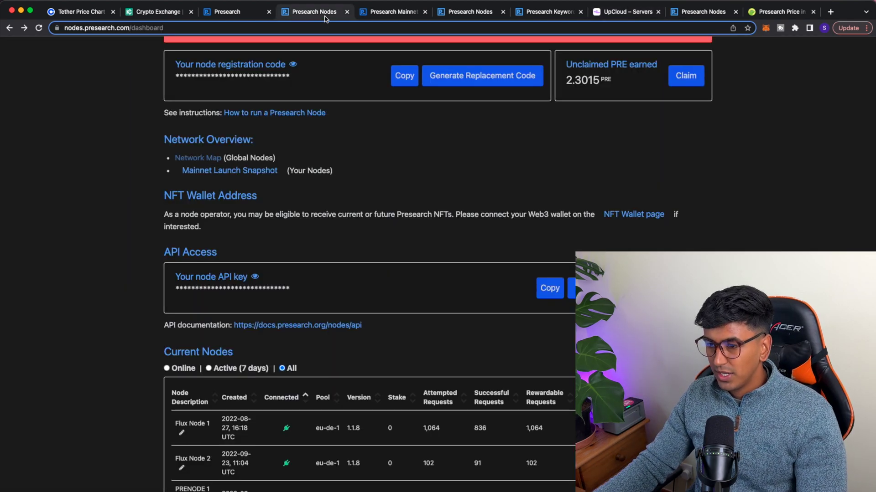
{"action": "left_click", "coordinate": [394, 12]}
{"action": "left_click", "coordinate": [470, 13]}
{"action": "left_click", "coordinate": [502, 12]}
{"action": "left_click", "coordinate": [503, 12]}
{"action": "left_click", "coordinate": [554, 14]}
{"action": "left_click", "coordinate": [580, 12]}
Step: Reload the dashboard, filter to online nodes, and highlight the new node's na-us-2 pool
{"action": "scroll", "coordinate": [347, 299], "scroll_direction": "down", "scroll_amount": 8}
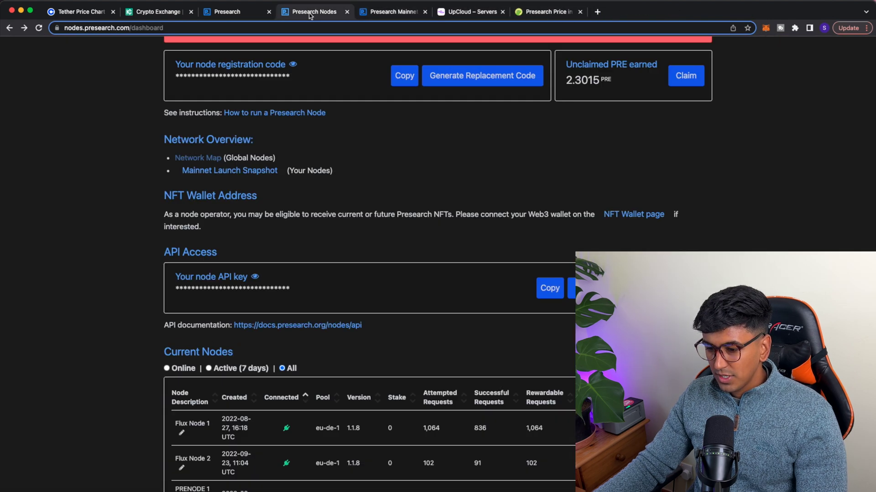
{"action": "key", "text": "super+r"}
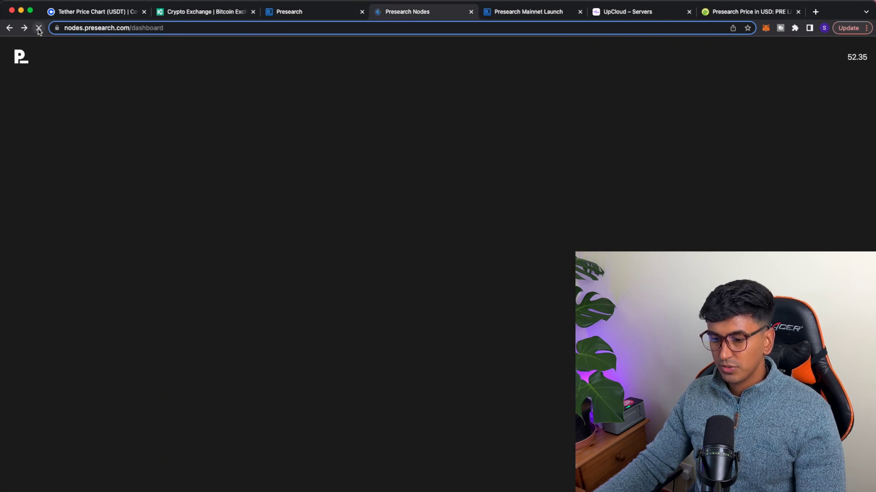
{"action": "scroll", "coordinate": [175, 228], "scroll_direction": "down", "scroll_amount": 1}
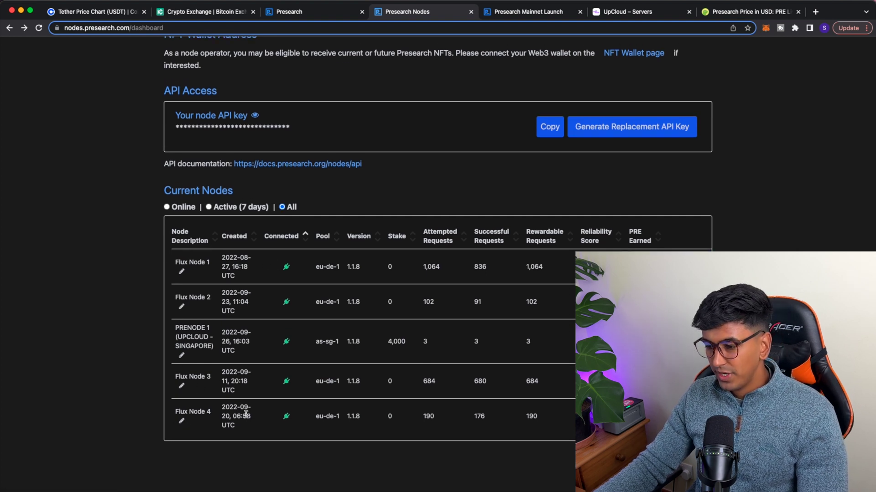
{"action": "left_click", "coordinate": [39, 29]}
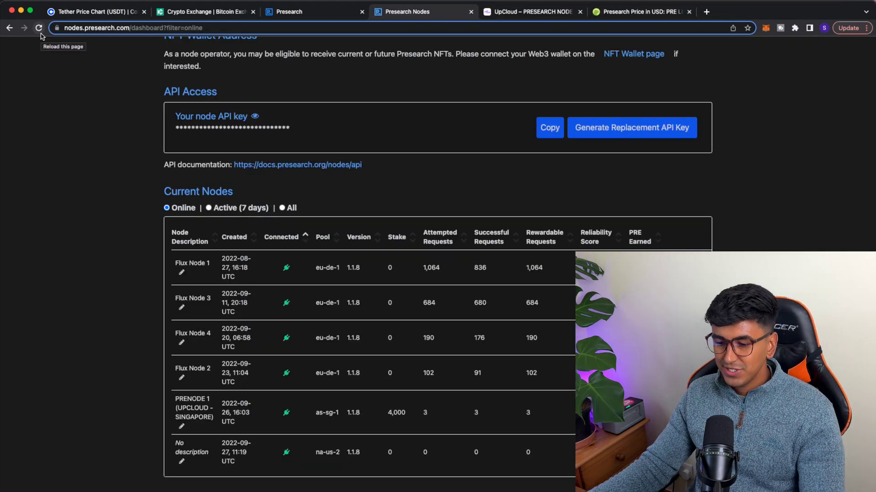
{"action": "scroll", "coordinate": [346, 431], "scroll_direction": "down", "scroll_amount": 2}
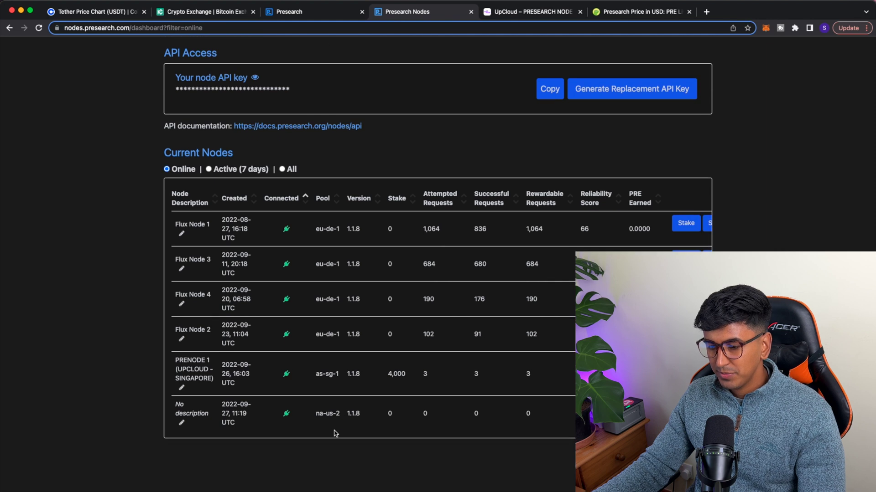
{"action": "left_click_drag", "start_coordinate": [316, 416], "coordinate": [348, 421]}
{"action": "left_click", "coordinate": [345, 426]}
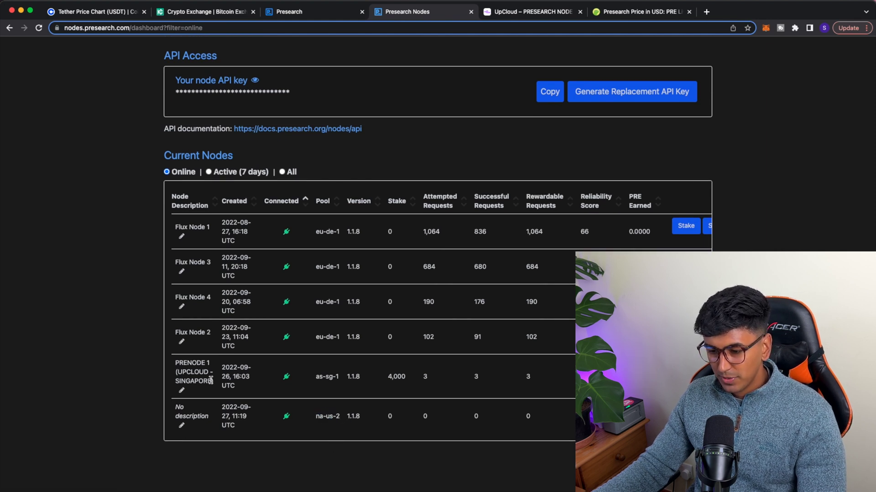
Step: Edit the new node, paste the PRENODE 1 description, and delete SINGAPORE from it
{"action": "left_click", "coordinate": [192, 414]}
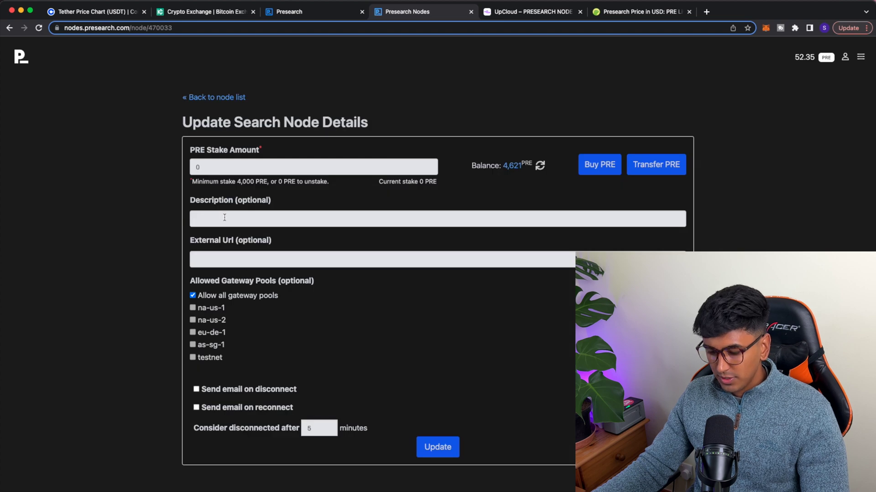
{"action": "left_click", "coordinate": [224, 218]}
{"action": "type", "text": "PRENODE 1 (UPCLOUD - SINGAPORE)"}
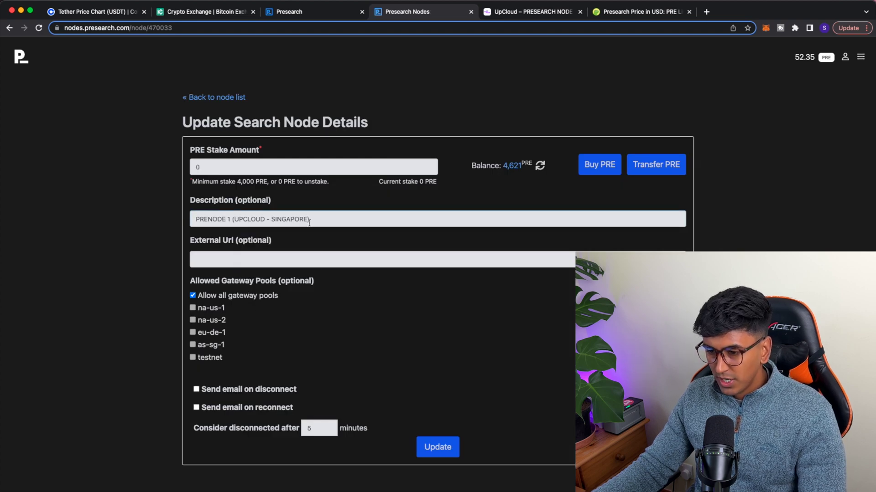
{"action": "left_click", "coordinate": [308, 220]}
{"action": "key", "text": "alt+BackSpace"}
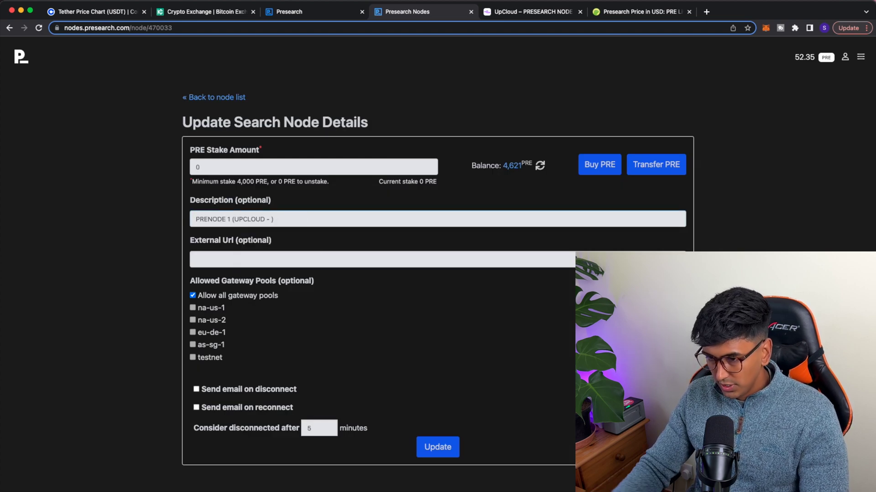
Step: Look up the server location in UpCloud's deployment page and copy the US-SJO1 code
{"action": "left_click", "coordinate": [520, 12]}
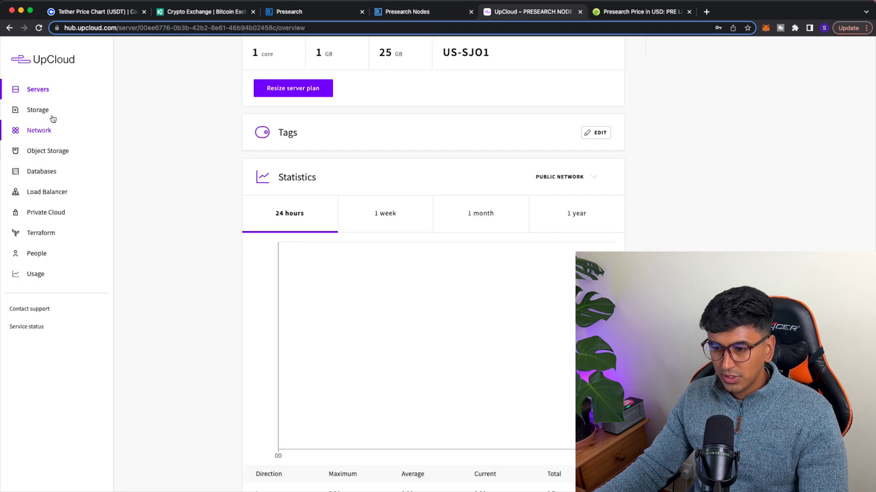
{"action": "left_click", "coordinate": [37, 89]}
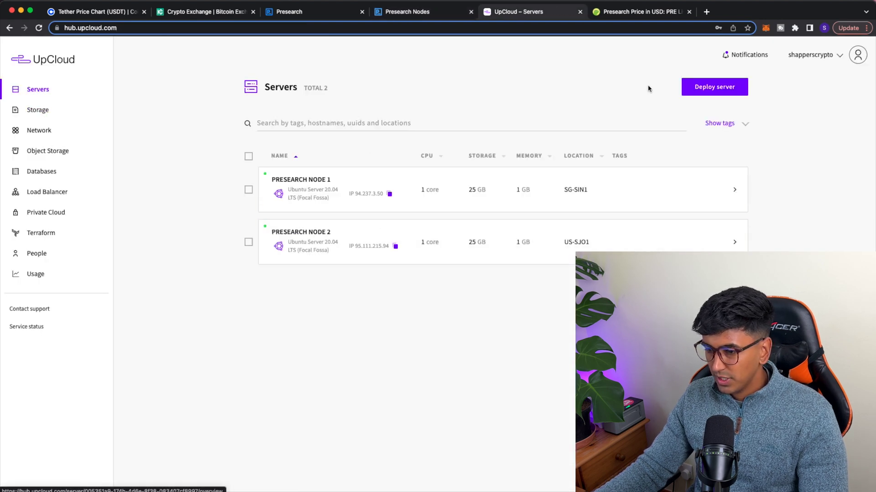
{"action": "left_click", "coordinate": [711, 87]}
{"action": "scroll", "coordinate": [358, 268], "scroll_direction": "up", "scroll_amount": 4}
{"action": "left_click_drag", "start_coordinate": [549, 234], "coordinate": [521, 235]}
{"action": "key", "text": "super+c"}
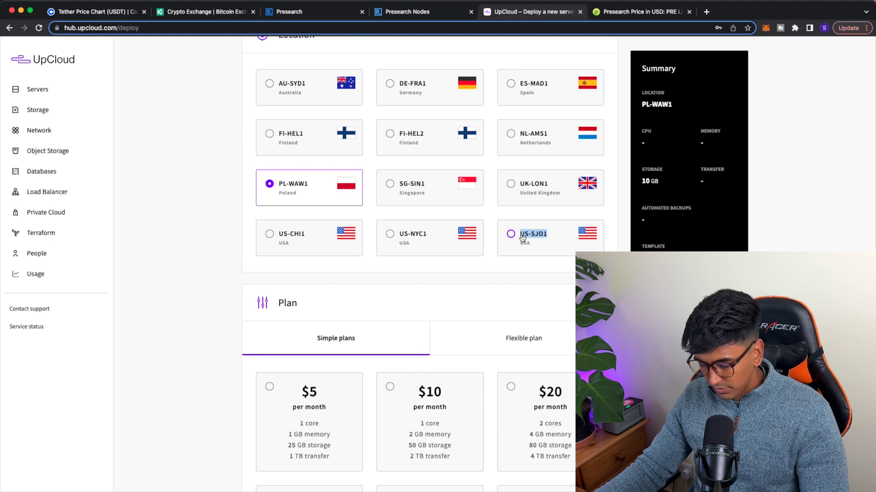
Step: Complete the node description as PRENODE 2 (UPCLOUD -US-SJO1)
{"action": "left_click", "coordinate": [402, 12]}
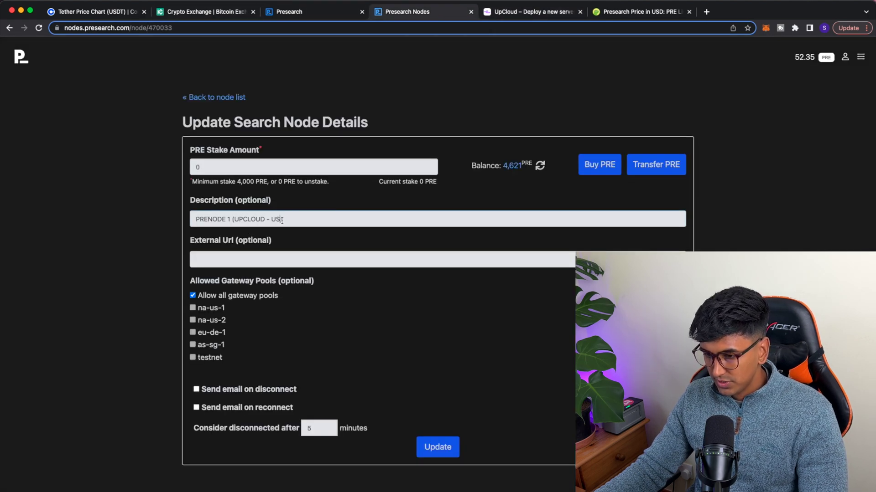
{"action": "key", "text": "super+v"}
{"action": "type", "text": ")"}
{"action": "key", "text": "BackSpace"}
{"action": "key", "text": "BackSpace"}
{"action": "key", "text": "BackSpace"}
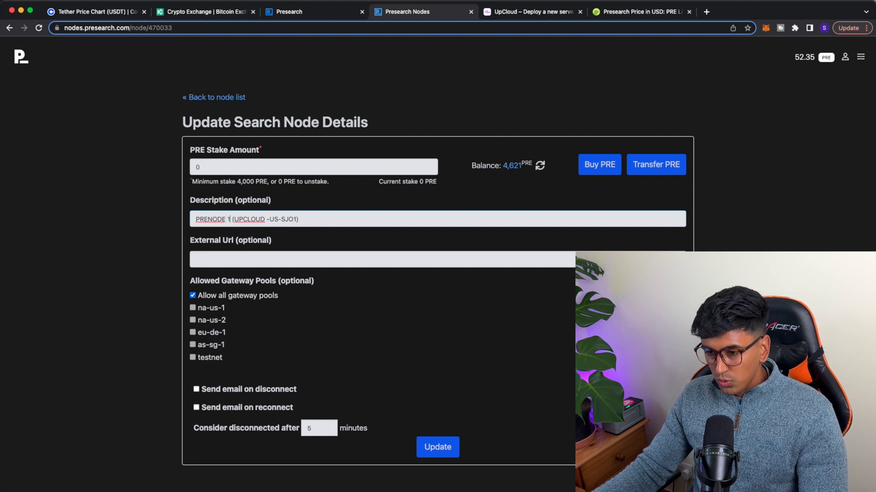
{"action": "key", "text": "BackSpace"}
{"action": "type", "text": "2"}
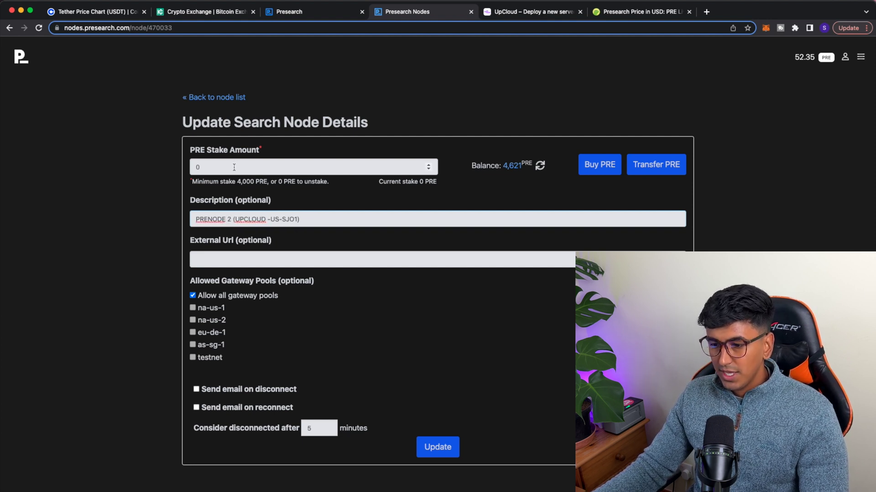
Step: Set the stake amount to 4000, enable email alerts, save, and return to the node list
{"action": "double_click", "coordinate": [287, 174]}
{"action": "type", "text": "4000"}
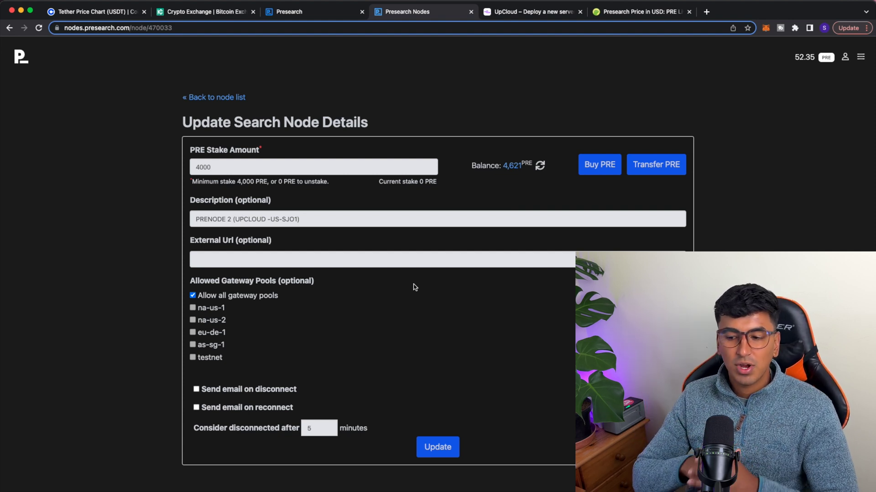
{"action": "scroll", "coordinate": [325, 354], "scroll_direction": "down", "scroll_amount": 1}
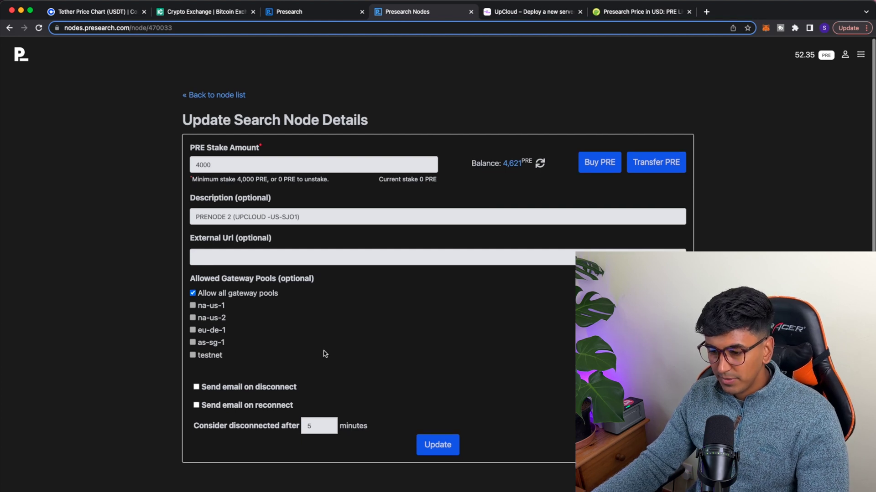
{"action": "left_click", "coordinate": [196, 388]}
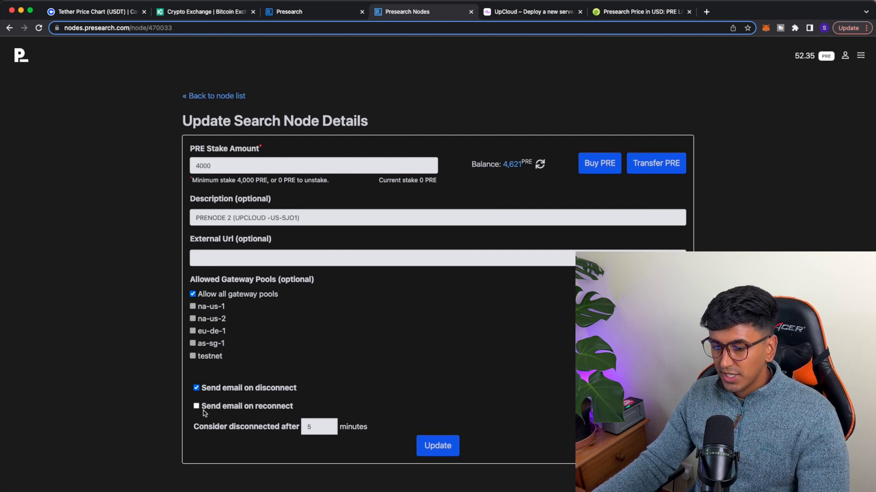
{"action": "left_click", "coordinate": [449, 446]}
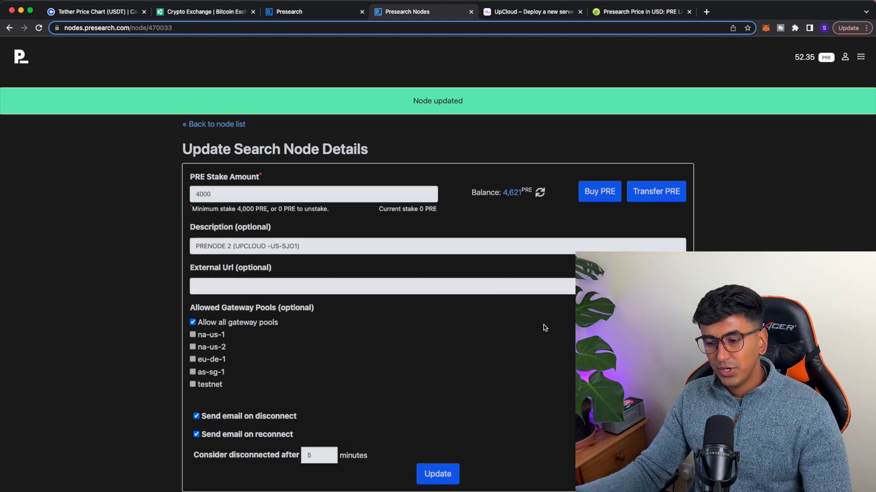
{"action": "left_click", "coordinate": [239, 124]}
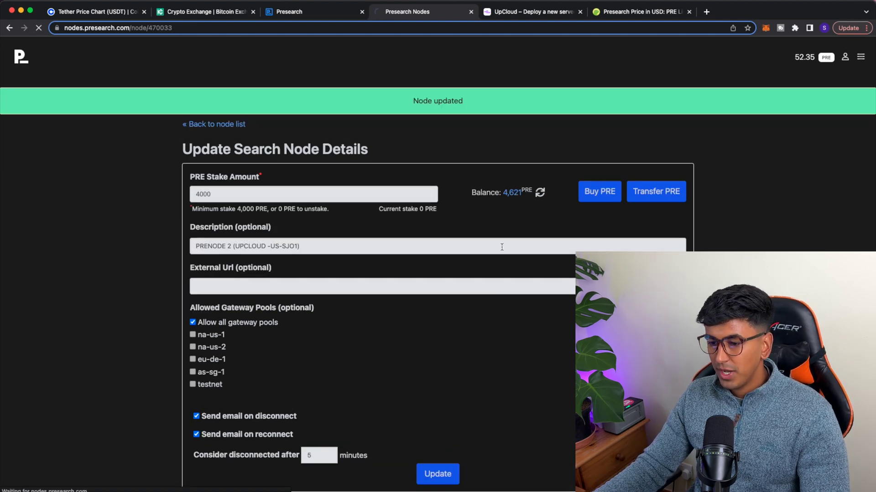
Step: Scroll back to the top and use the side menu to reach the Presearch Nodes home page
{"action": "scroll", "coordinate": [276, 430], "scroll_direction": "up", "scroll_amount": 1}
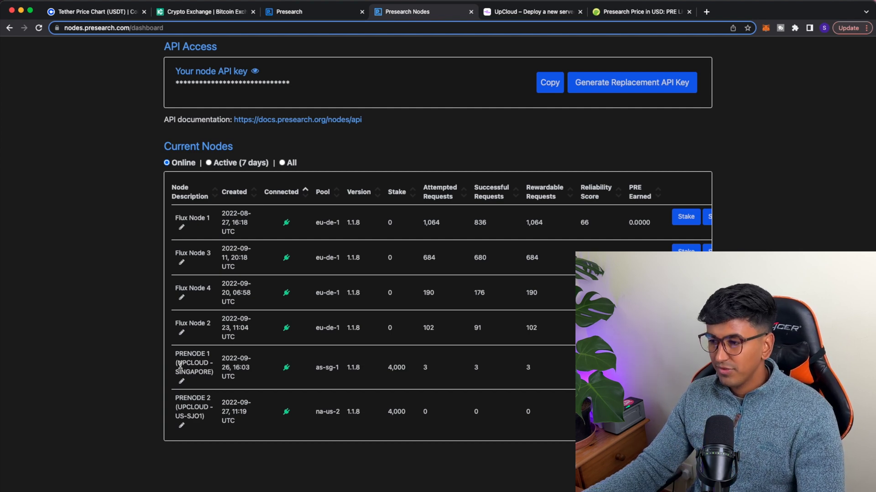
{"action": "scroll", "coordinate": [437, 233], "scroll_direction": "up", "scroll_amount": 10}
{"action": "left_click", "coordinate": [860, 57]}
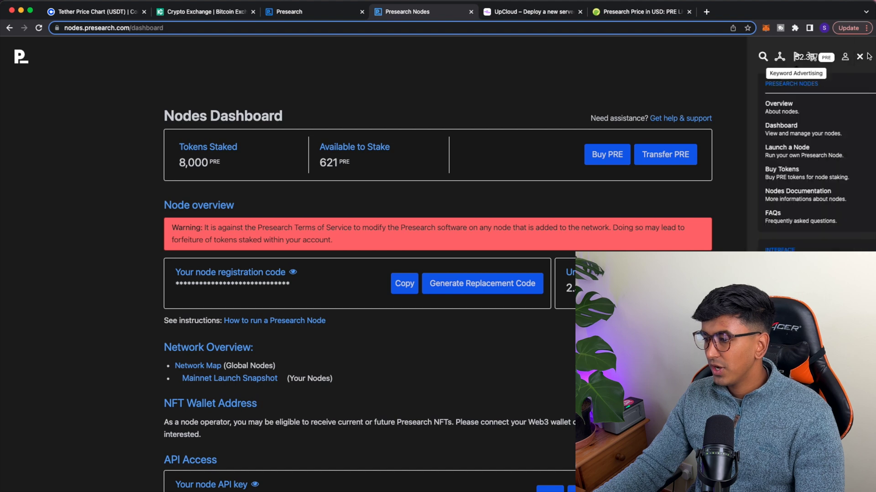
{"action": "left_click", "coordinate": [712, 56]}
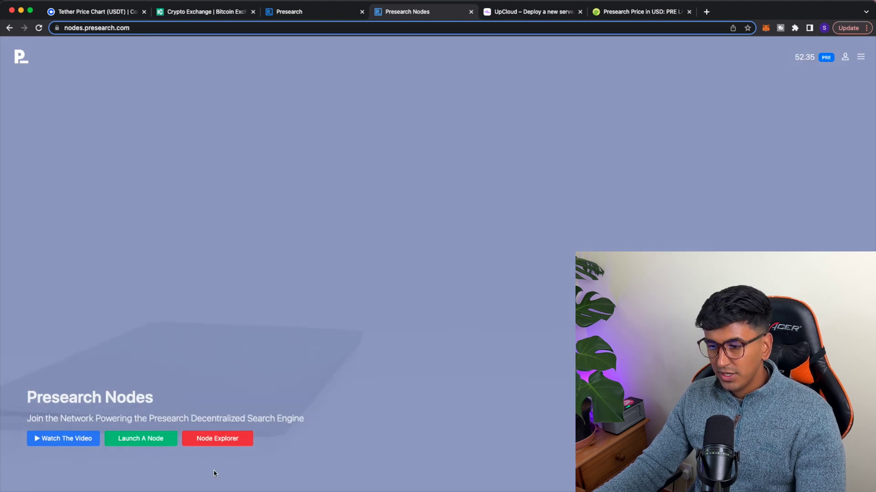
{"action": "scroll", "coordinate": [372, 367], "scroll_direction": "down", "scroll_amount": 7}
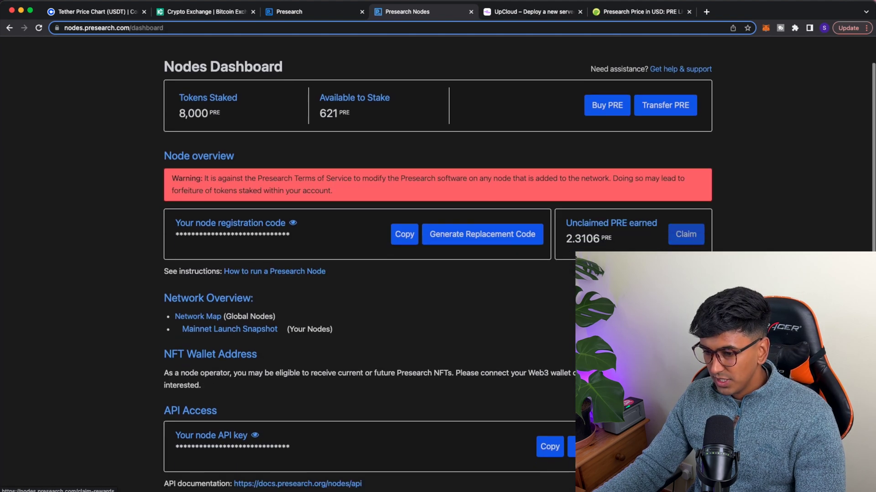
{"action": "scroll", "coordinate": [371, 327], "scroll_direction": "up", "scroll_amount": 5}
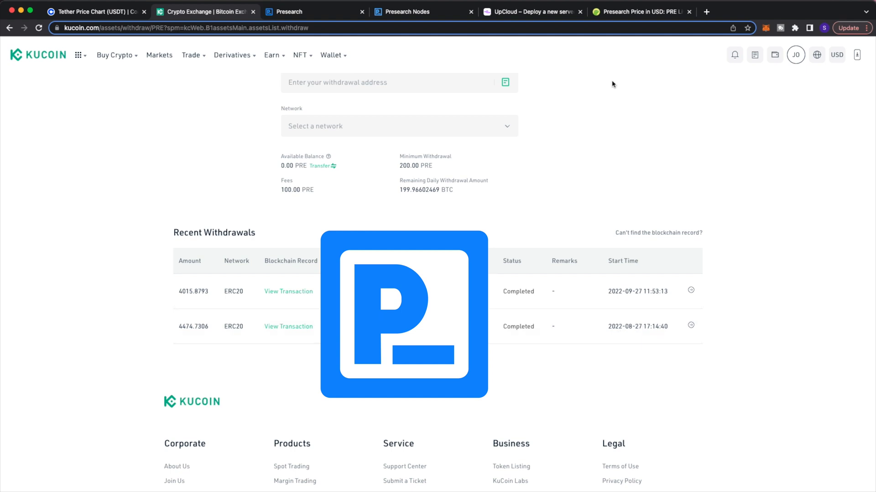
Step: On the PRE Wallet page, highlight the Node rewards claimed entry and its 130.9201 PRE claim date
{"action": "left_click", "coordinate": [434, 14]}
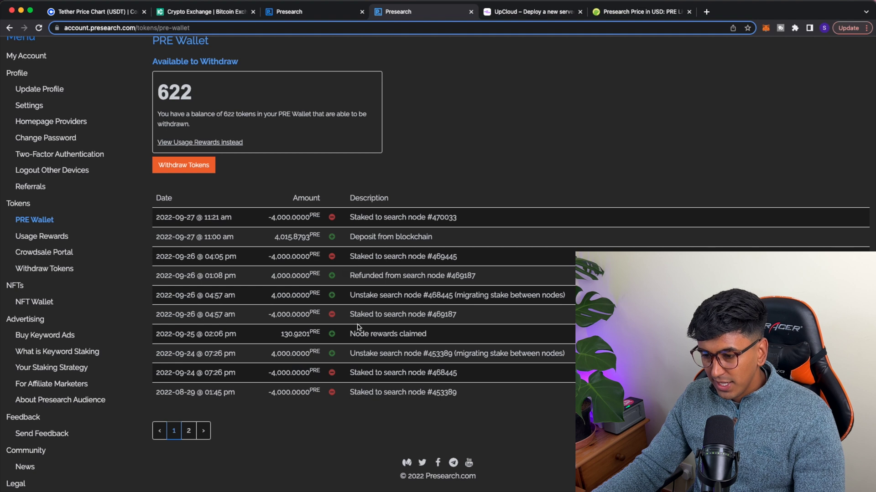
{"action": "left_click_drag", "start_coordinate": [356, 333], "coordinate": [422, 334]}
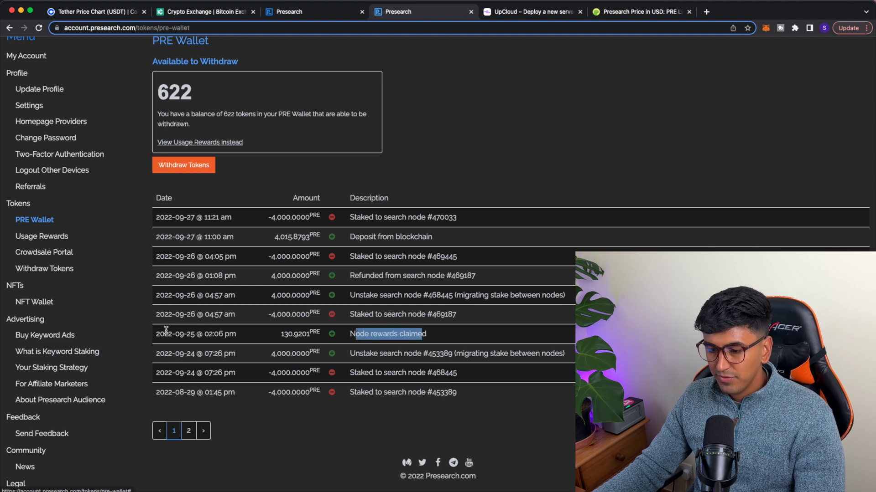
{"action": "left_click_drag", "start_coordinate": [165, 331], "coordinate": [224, 337]}
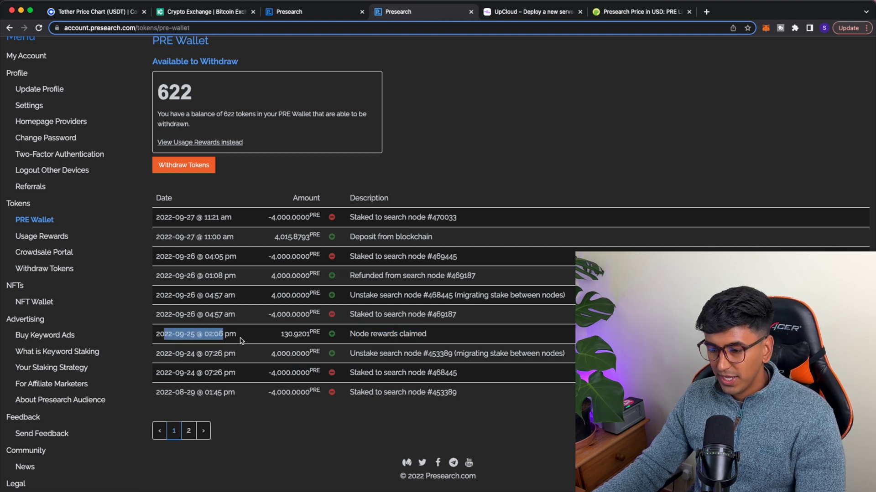
{"action": "left_click", "coordinate": [292, 333]}
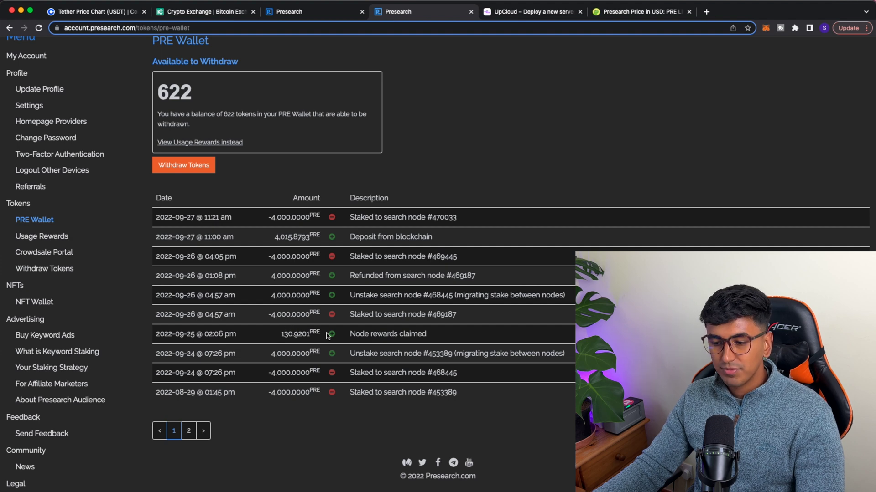
{"action": "scroll", "coordinate": [425, 333], "scroll_direction": "up", "scroll_amount": 3}
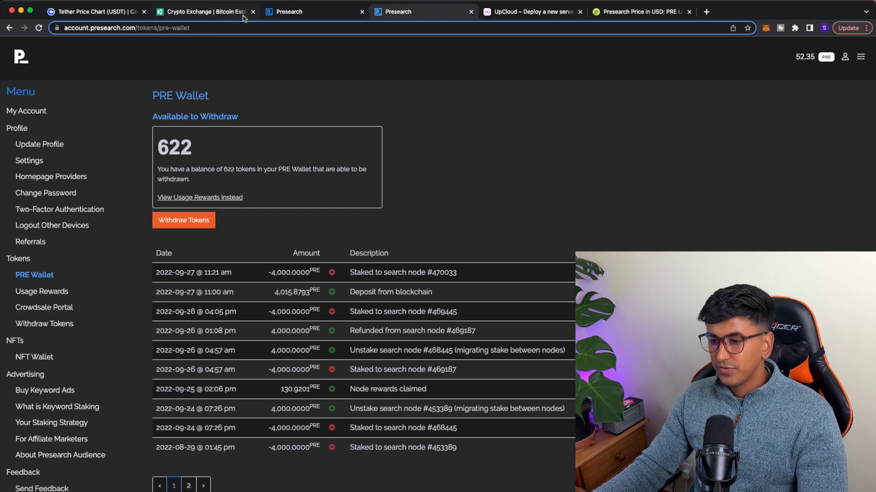
Step: From the Presearch homepage, bring up the node dashboard in a new tab and scroll to its nodes table
{"action": "left_click", "coordinate": [350, 18]}
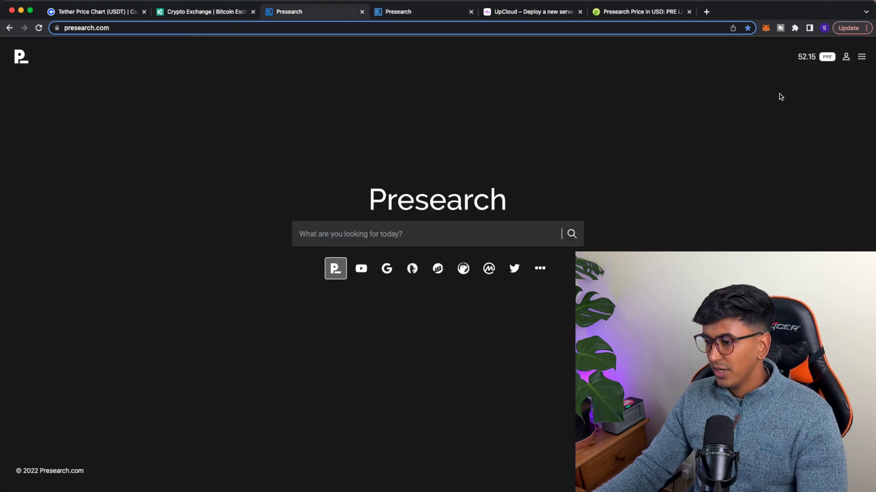
{"action": "left_click", "coordinate": [862, 57]}
{"action": "left_click", "coordinate": [712, 59]}
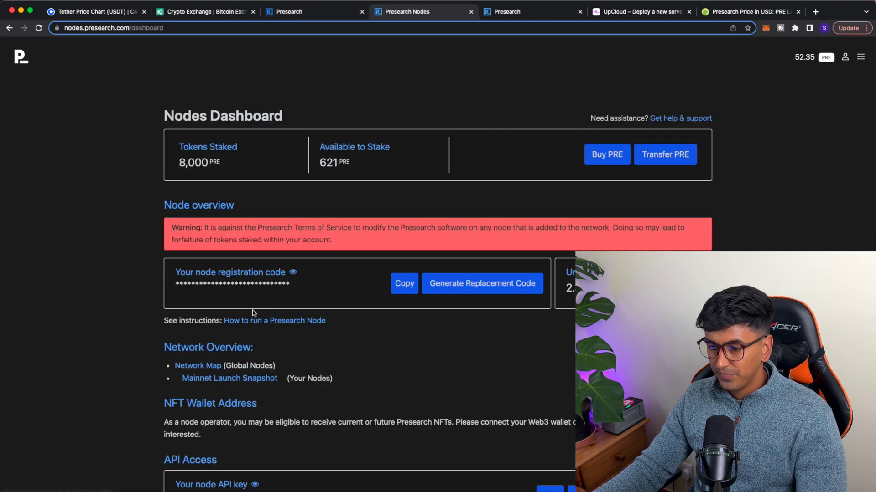
{"action": "scroll", "coordinate": [274, 314], "scroll_direction": "down", "scroll_amount": 5}
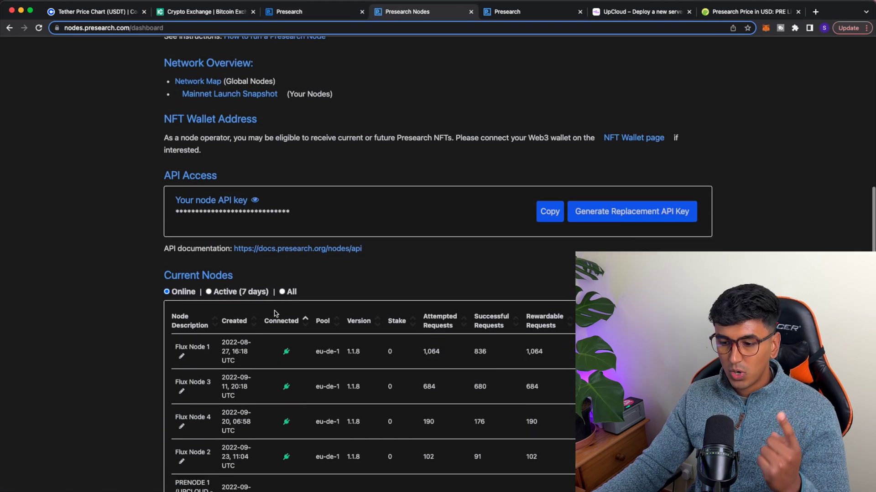
{"action": "scroll", "coordinate": [274, 314], "scroll_direction": "down", "scroll_amount": 3}
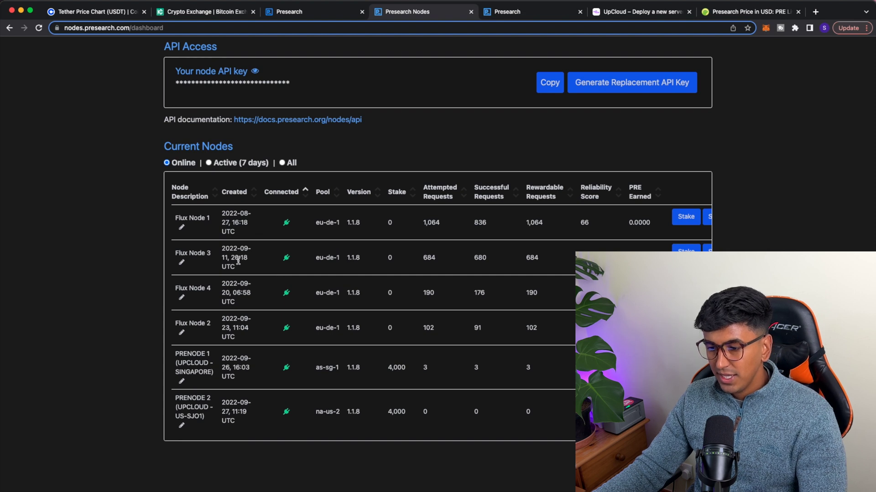
{"action": "left_click_drag", "start_coordinate": [326, 256], "coordinate": [364, 256]}
{"action": "left_click", "coordinate": [348, 279]}
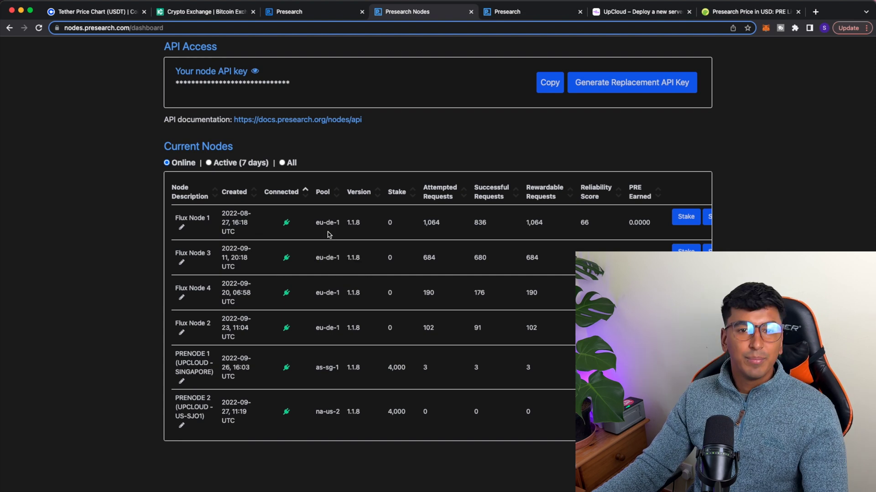